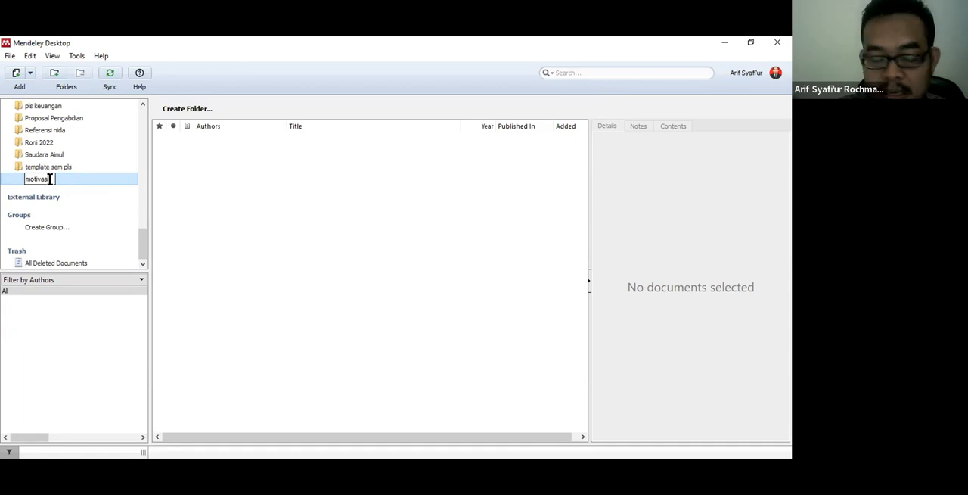
Step: Name the new folder "motivasi terhadap kinerja" and select it in the library
type("terhadap")
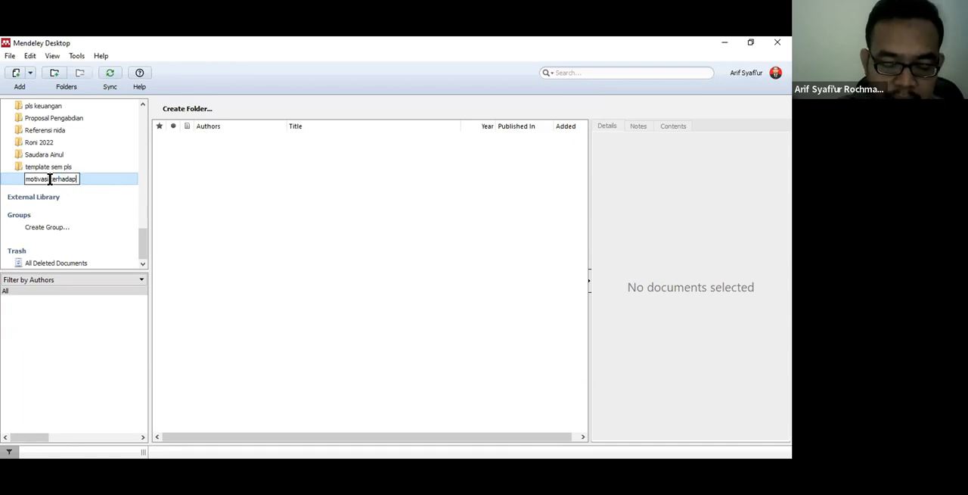
type(" kinerja")
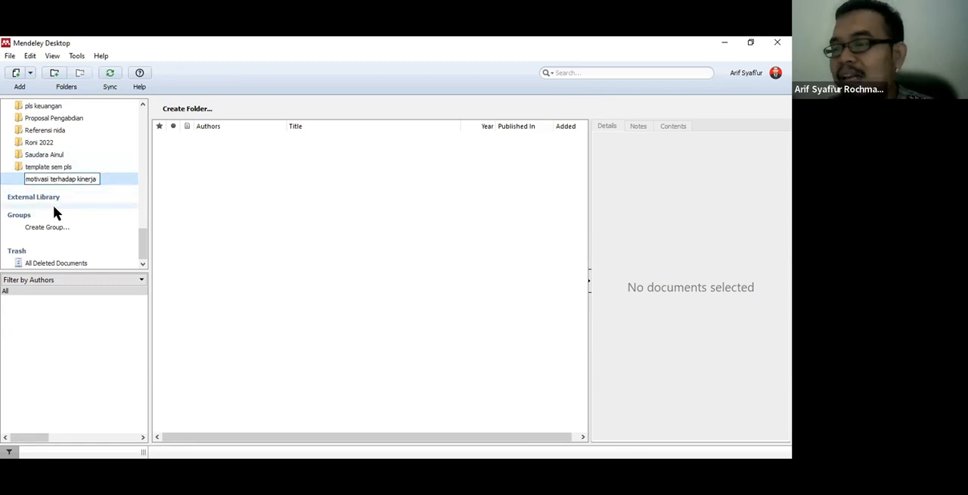
key("Return")
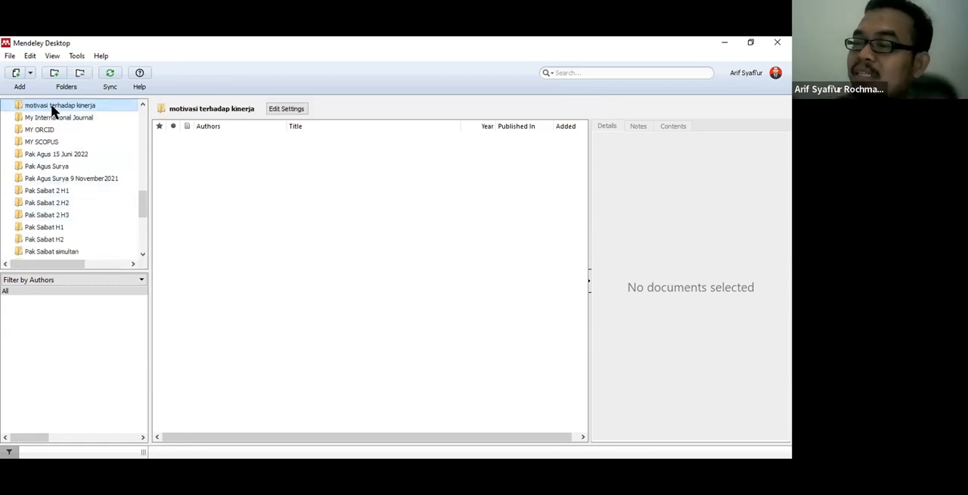
left_click(232, 189)
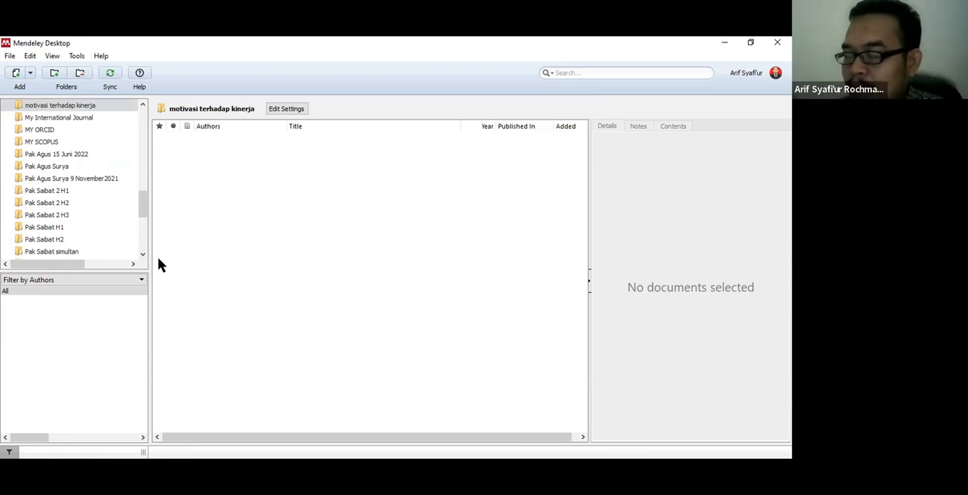
left_click(69, 109)
scroll(70, 108, "up", 2)
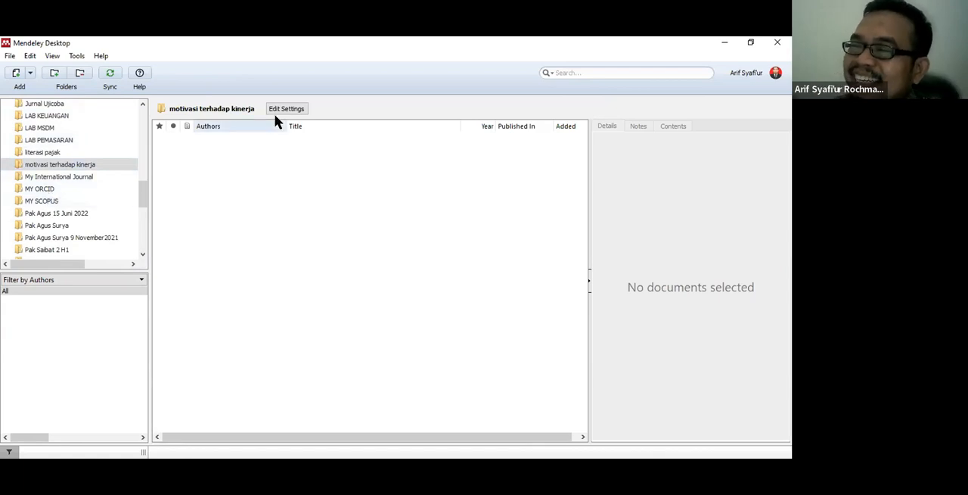
left_click(165, 152)
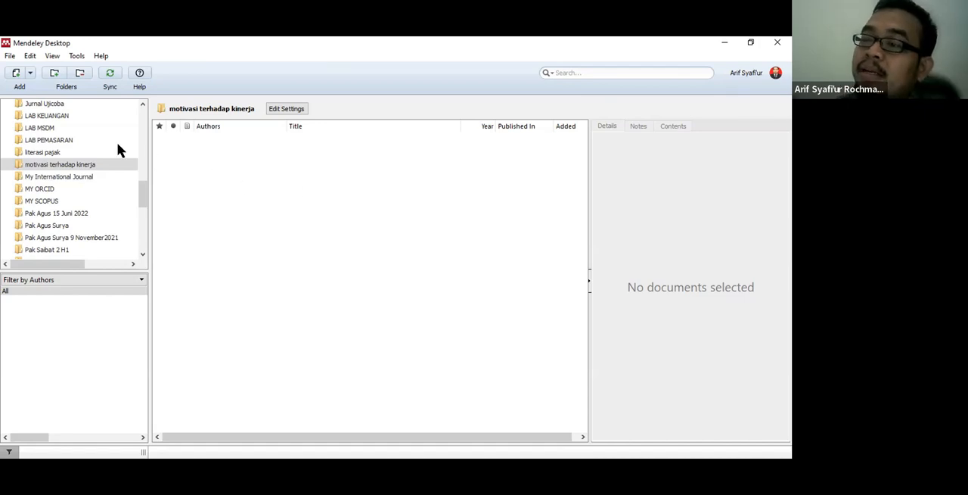
Step: Start importing RIS files and check the modification dates of the files in Downloads
left_click(10, 57)
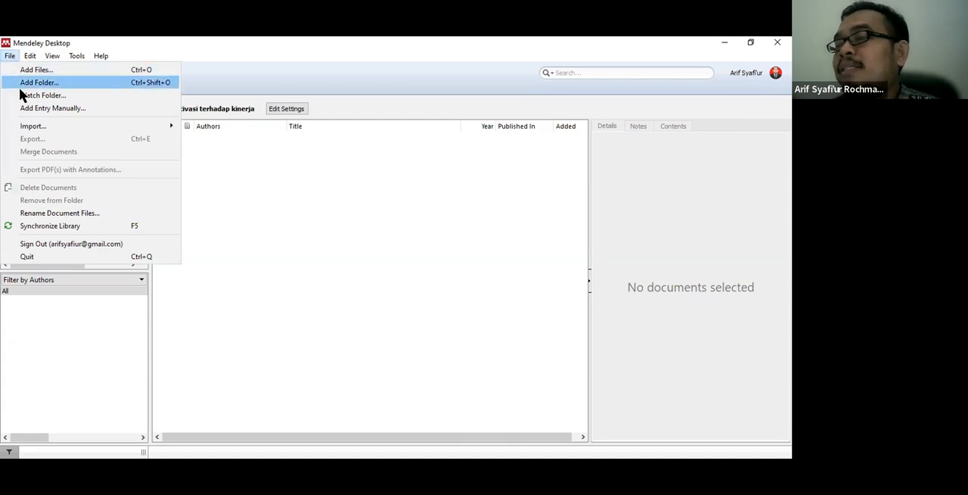
mouse_move(37, 127)
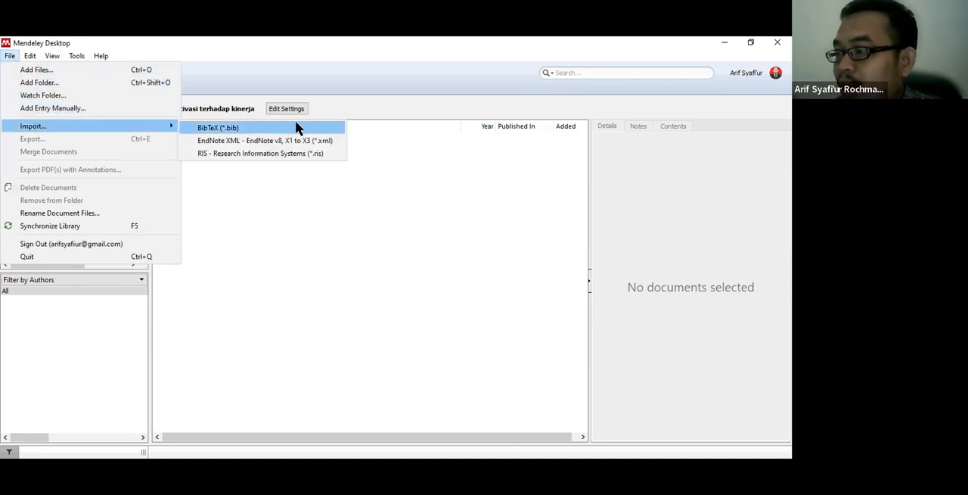
left_click(265, 157)
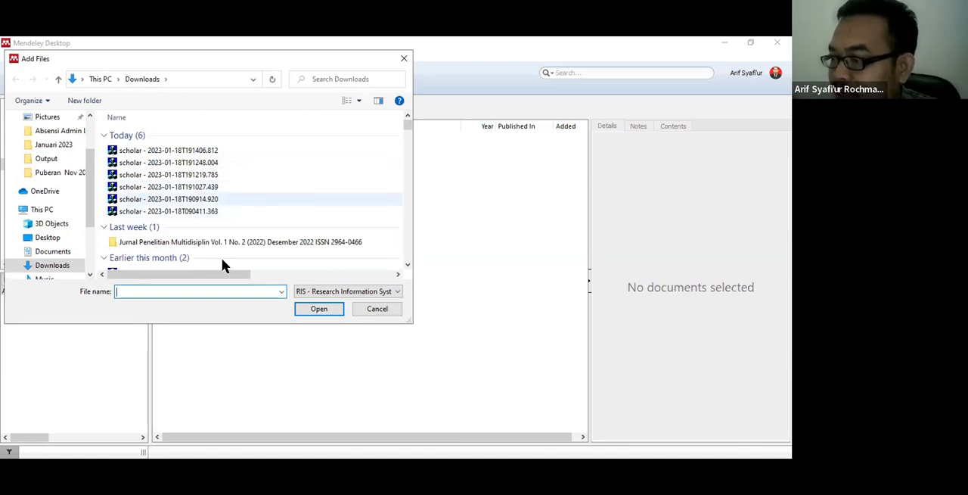
left_click_drag(217, 274, 350, 276)
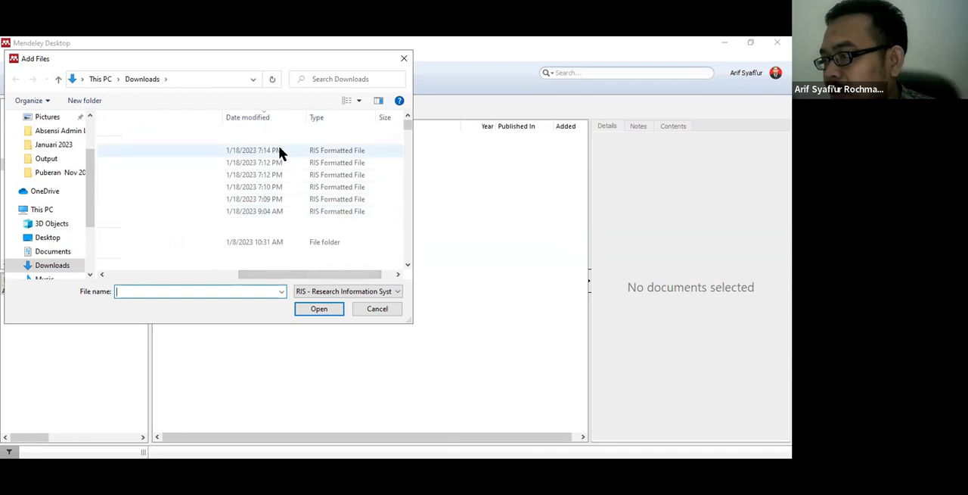
left_click_drag(334, 274, 315, 274)
left_click(191, 273)
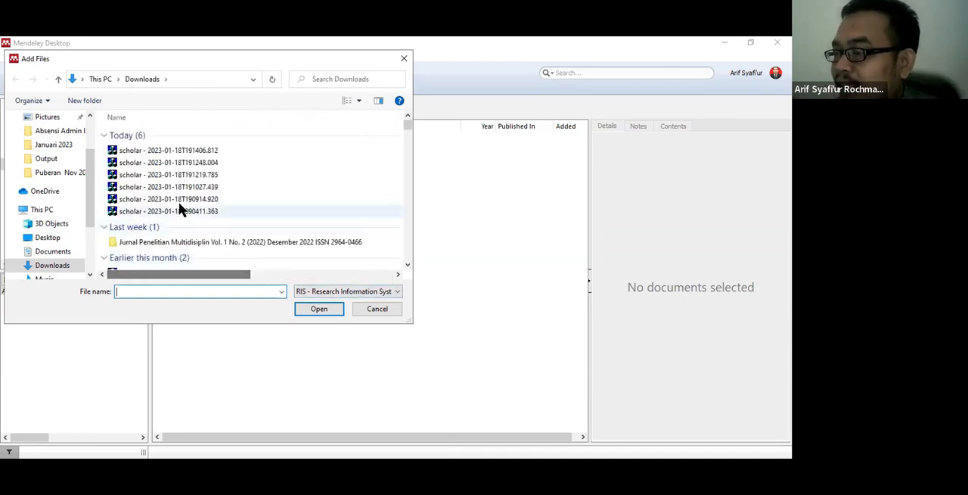
Step: Import today's six scholar RIS files, from 191406.812 through 090411.363, into the "motivasi terhadap kinerja" folder
left_click(190, 151)
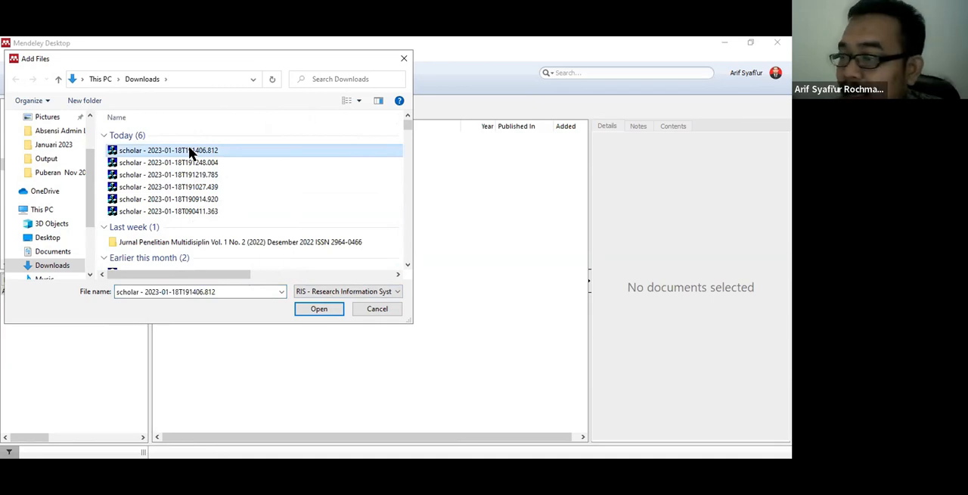
key("shift+Down")
key("shift+Down")
key("shift+Down")
key("shift+Down")
key("shift+Down")
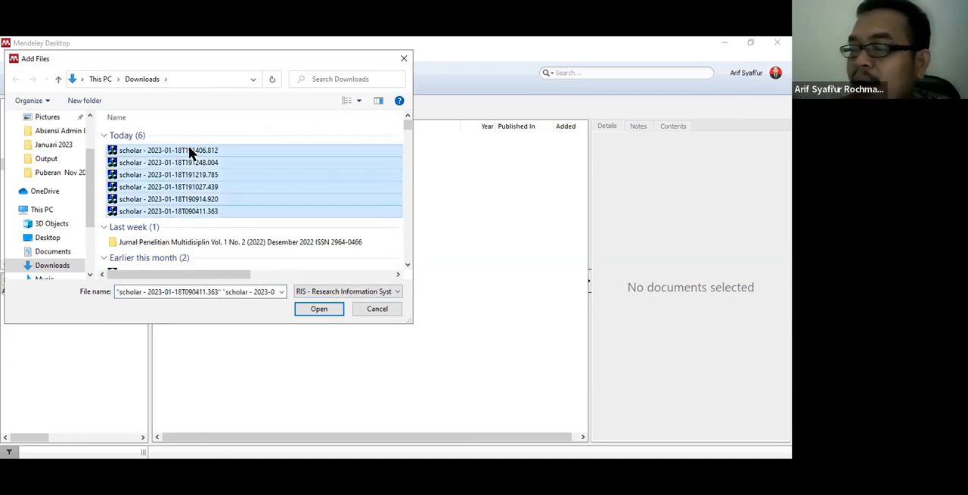
left_click(308, 313)
Step: Go through the first five imported references and view the bibliographic details of each
left_click(325, 148)
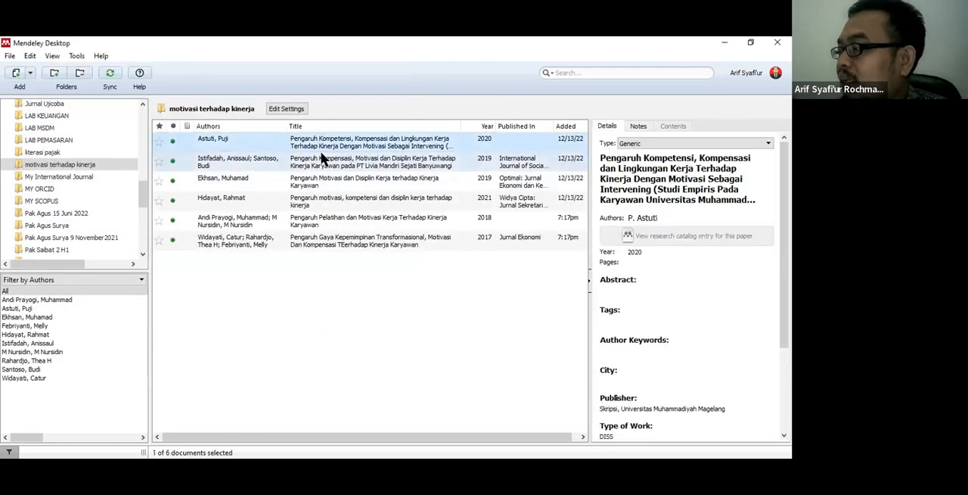
left_click(362, 163)
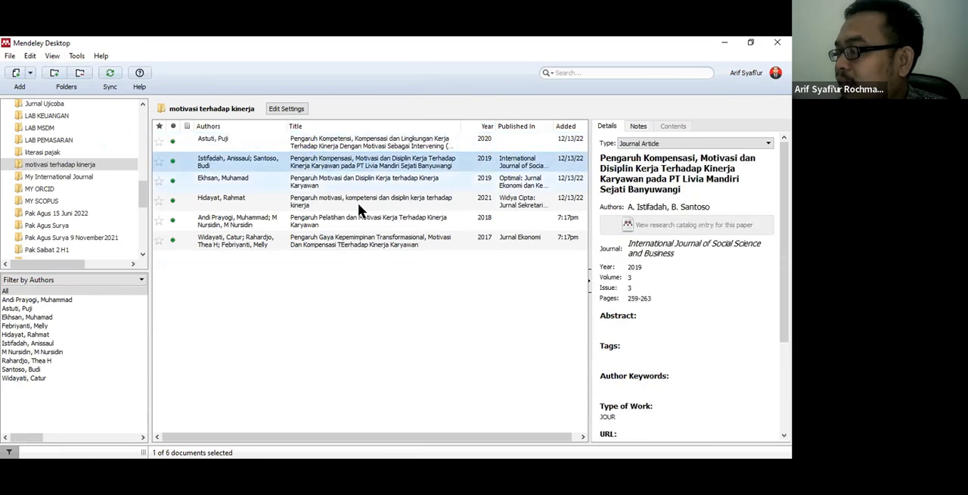
key("Down")
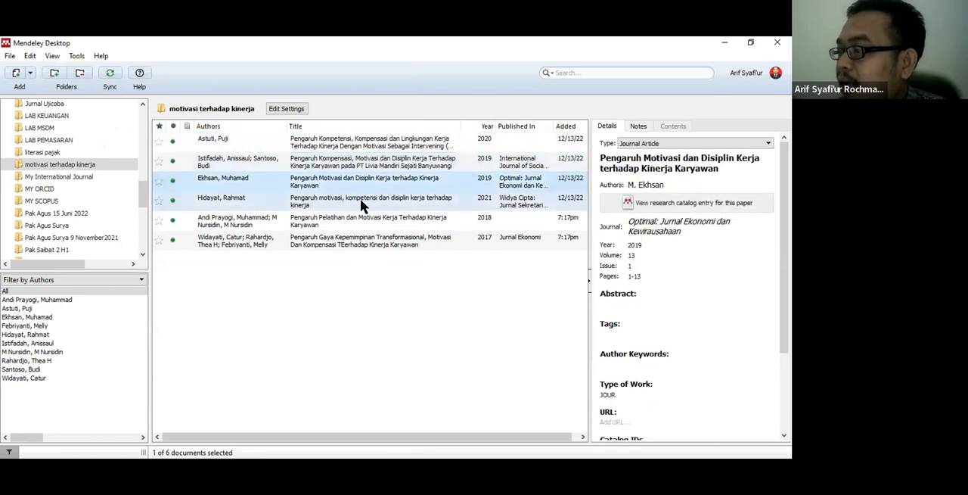
left_click(360, 199)
left_click(360, 216)
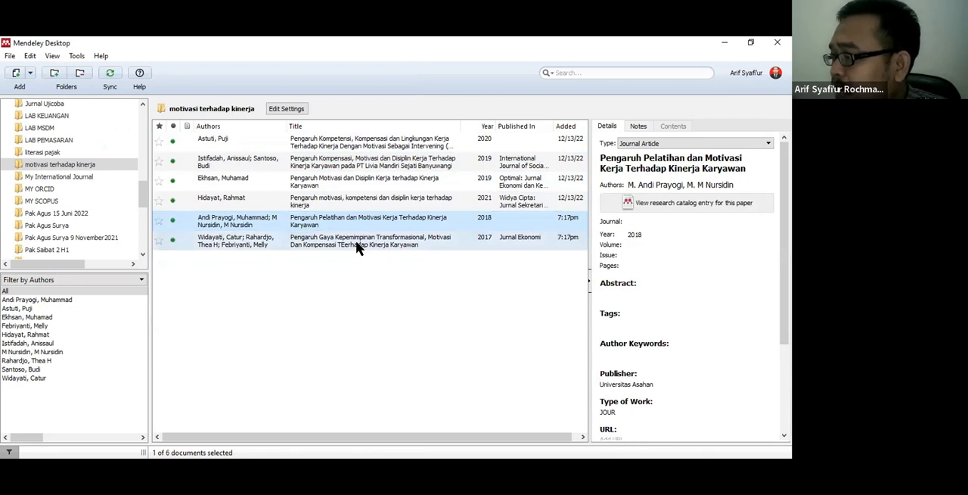
Step: Examine the abstract, year, volume, issue and pages fields of the "Pengaruh Pelatihan dan Motivasi Kerja Terhadap Kinerja Karyawan" entry
left_click(652, 292)
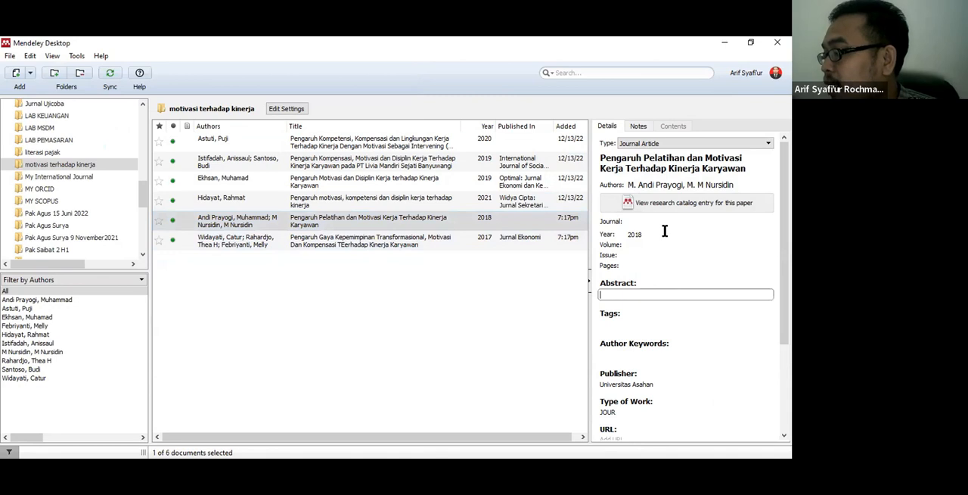
scroll(664, 227, "down", 1)
left_click(640, 199)
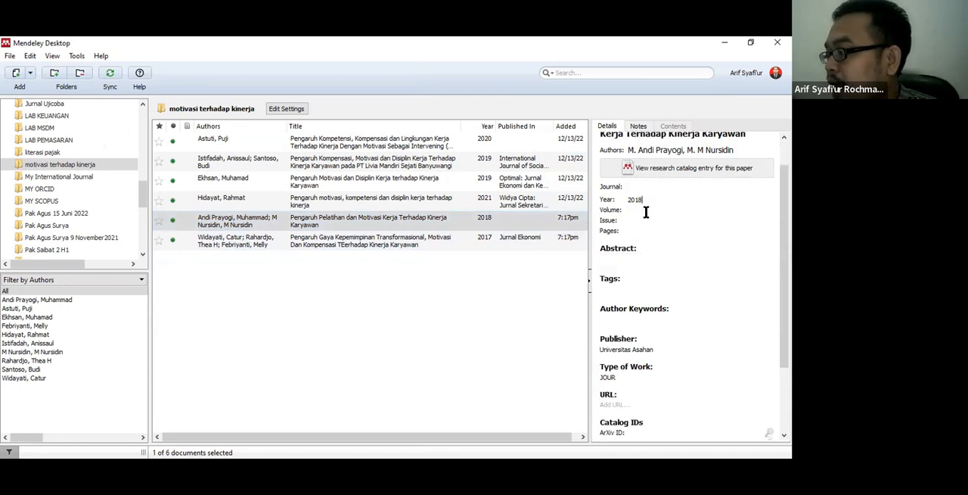
left_click(644, 220)
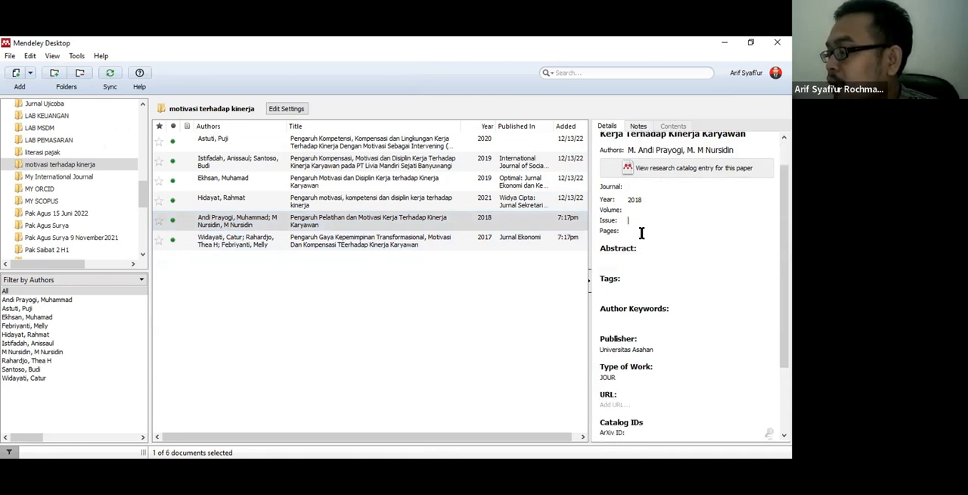
left_click(473, 257)
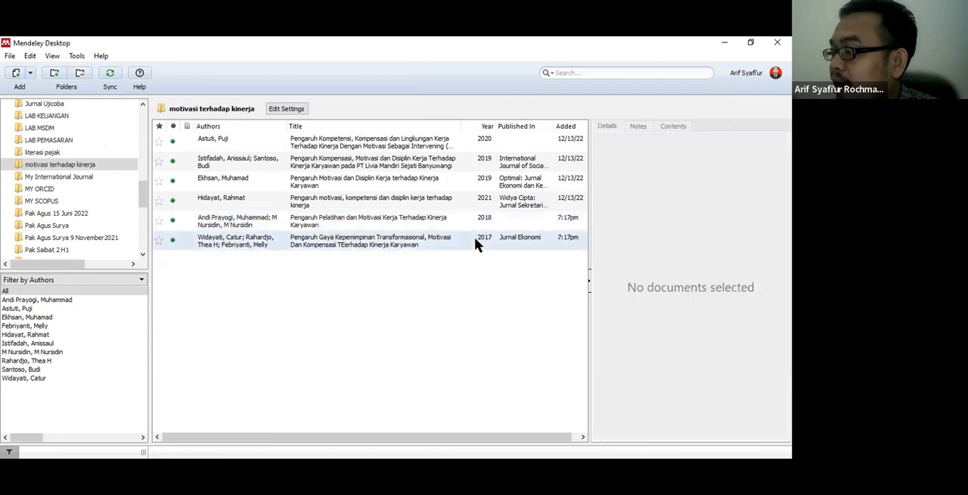
Step: Review the references from the 2017 Jurnal Ekonomi entry up to the first one, comparing their bibliographic details
left_click(474, 237)
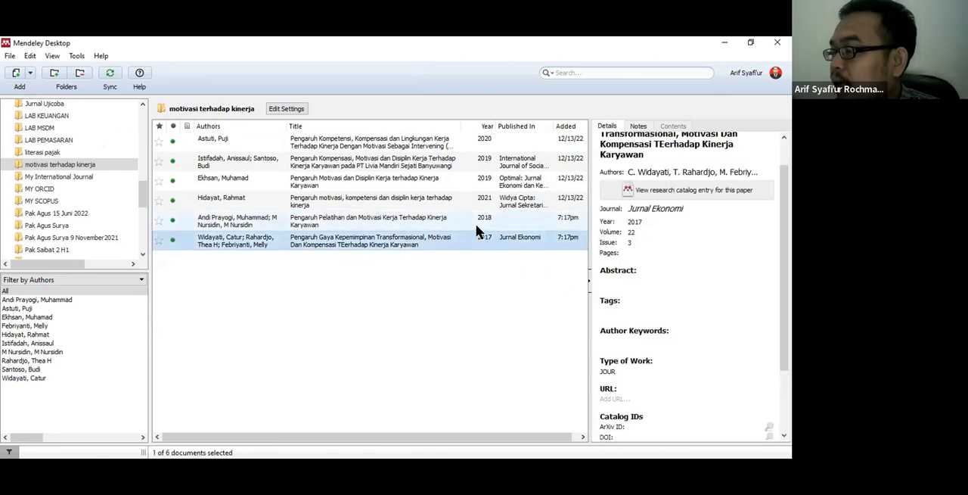
left_click(476, 221)
left_click(476, 201)
left_click(471, 181)
left_click(470, 164)
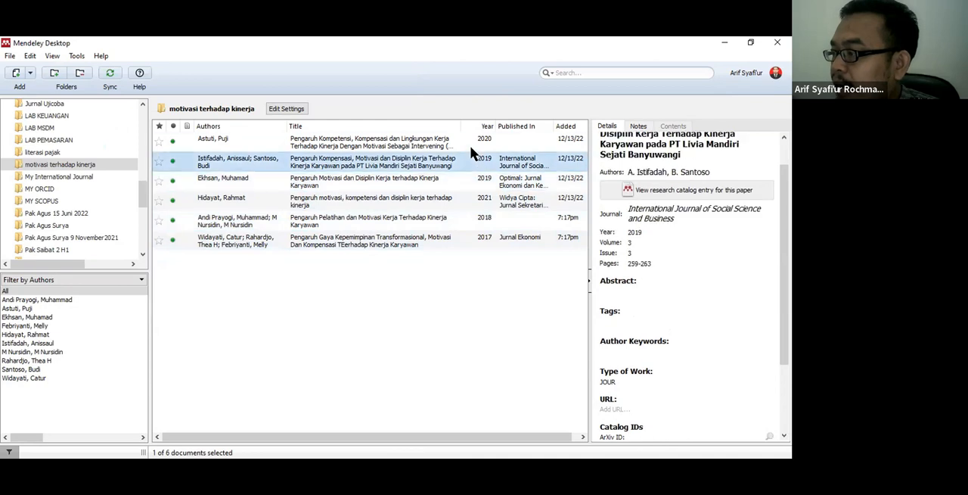
left_click(471, 151)
left_click(467, 164)
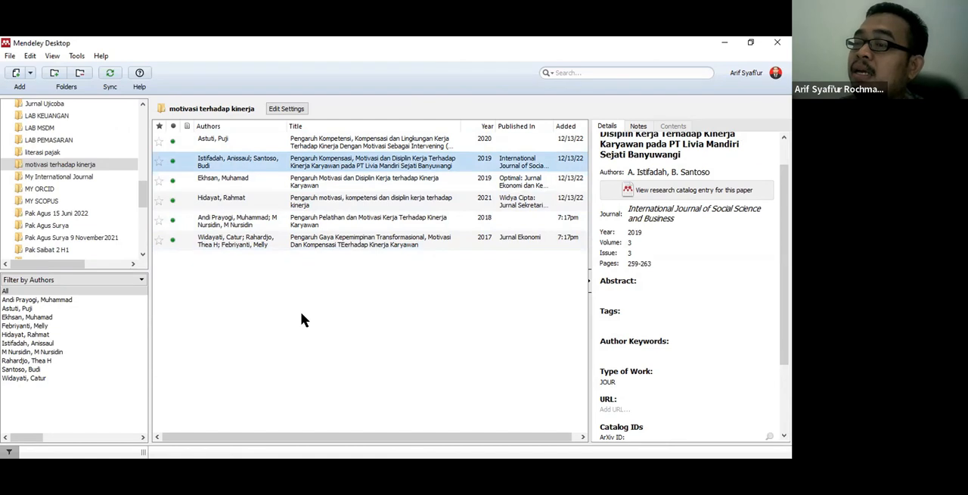
left_click(338, 145)
left_click(341, 163)
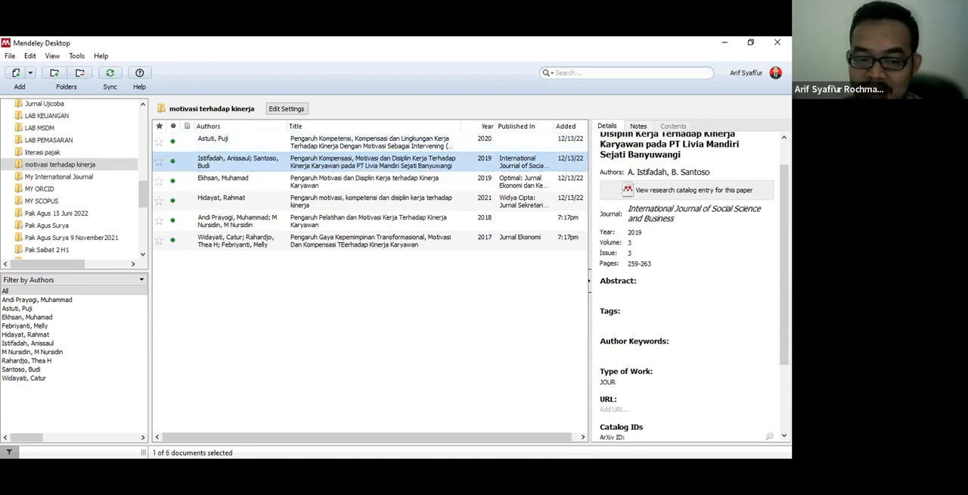
Step: Switch to Google Scholar and highlight the phrase "motivasi berpengaruh terhadap kinerja" in the search query and in the third result
key("alt+Tab")
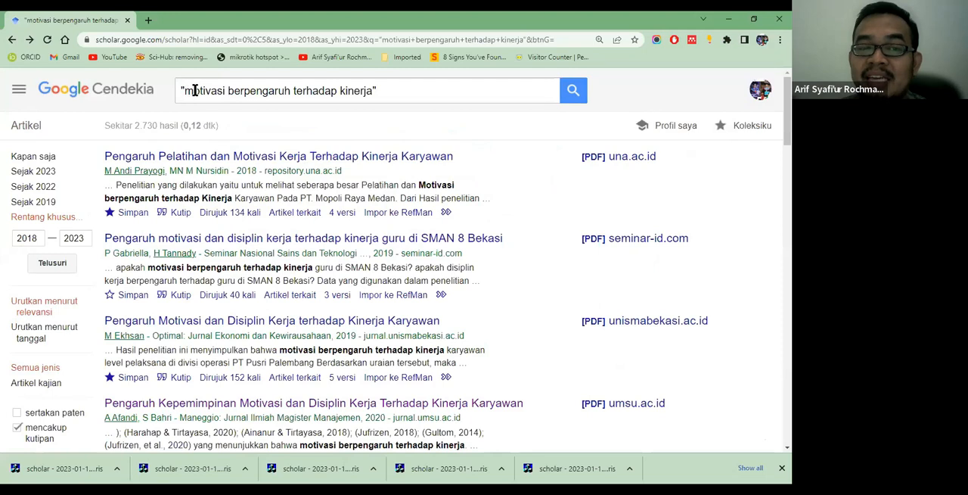
left_click_drag(187, 91, 311, 91)
left_click(231, 92)
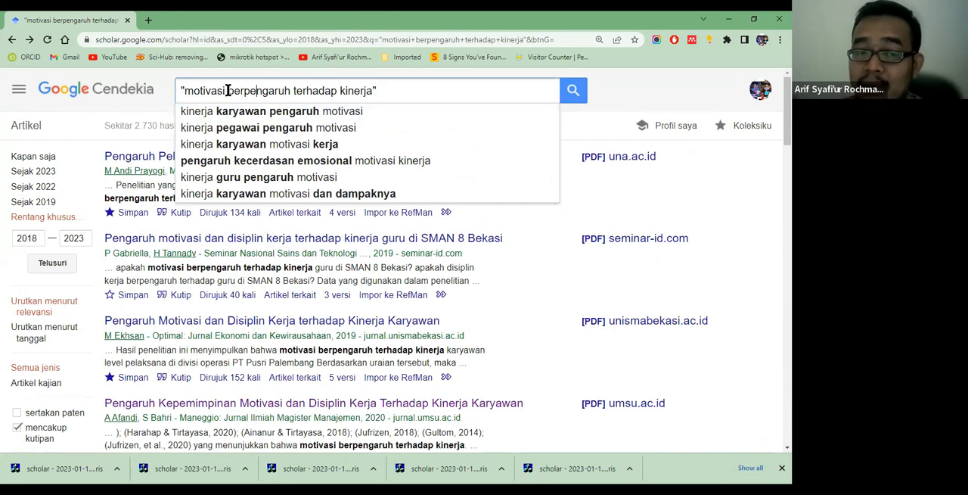
left_click(619, 88)
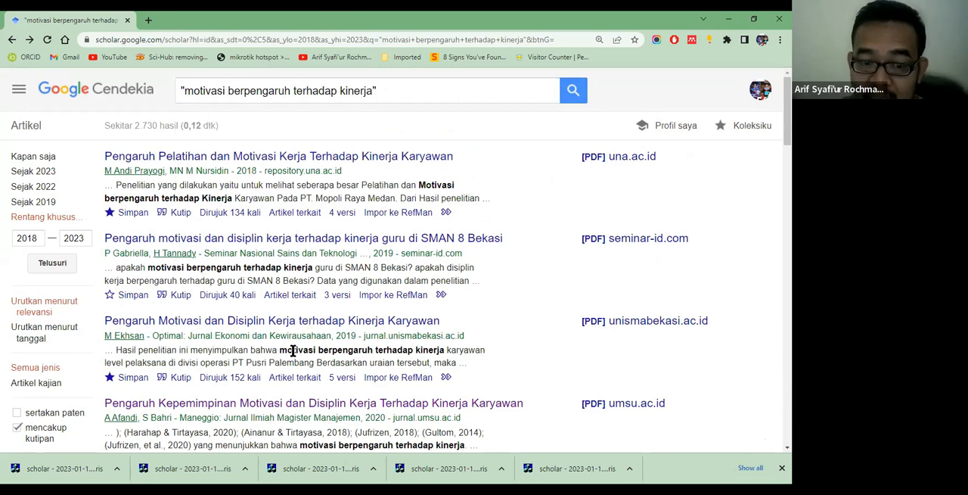
left_click_drag(279, 350, 438, 349)
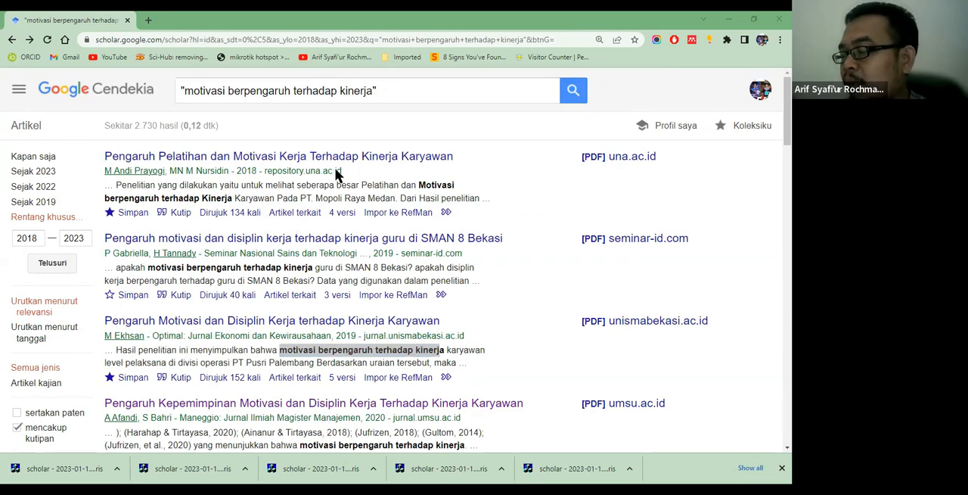
Step: Return to Mendeley Desktop and check the details of all six references from the last to the first
key("alt+Tab")
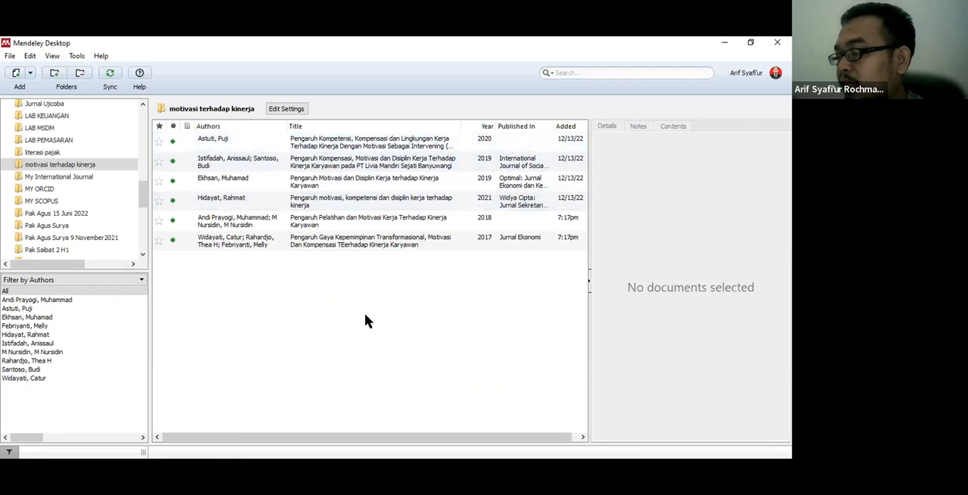
left_click(414, 144)
left_click(394, 246)
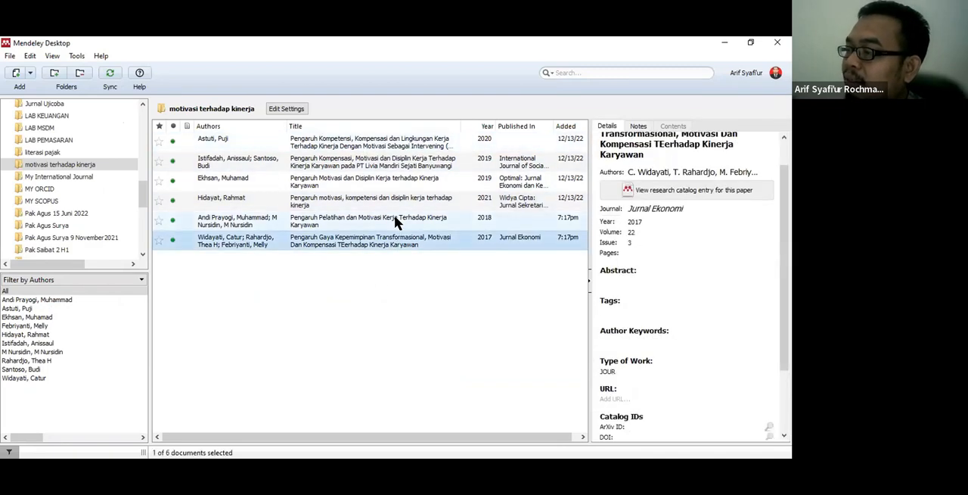
left_click(395, 220)
left_click(398, 201)
left_click(398, 182)
left_click(396, 158)
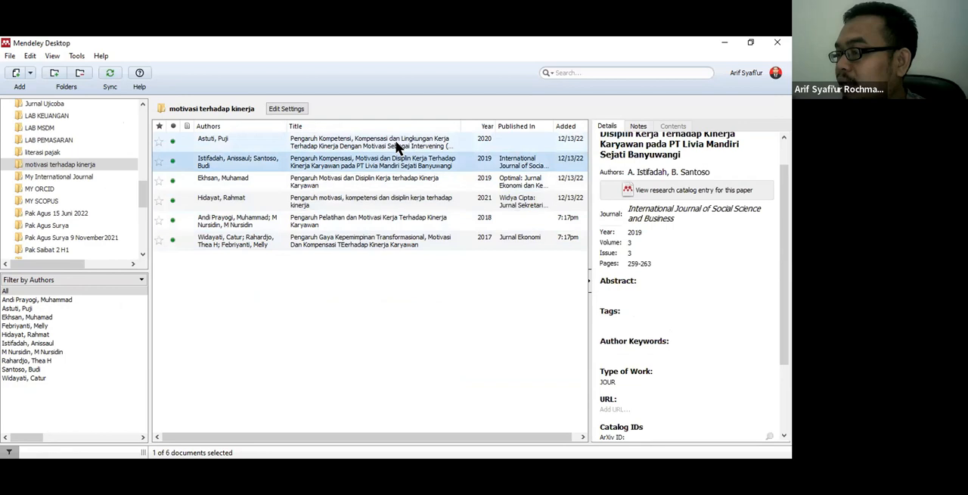
left_click(396, 144)
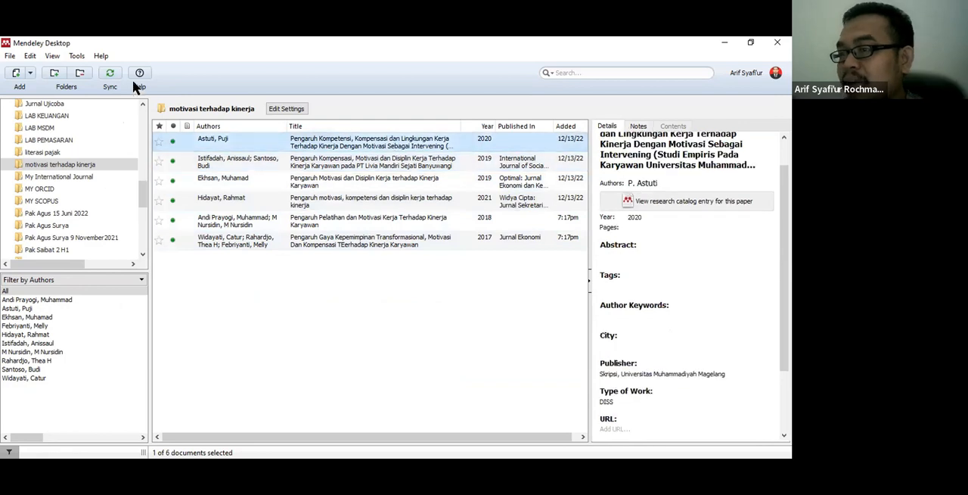
Step: Display the folder's references as formatted citations instead of a table
left_click(52, 58)
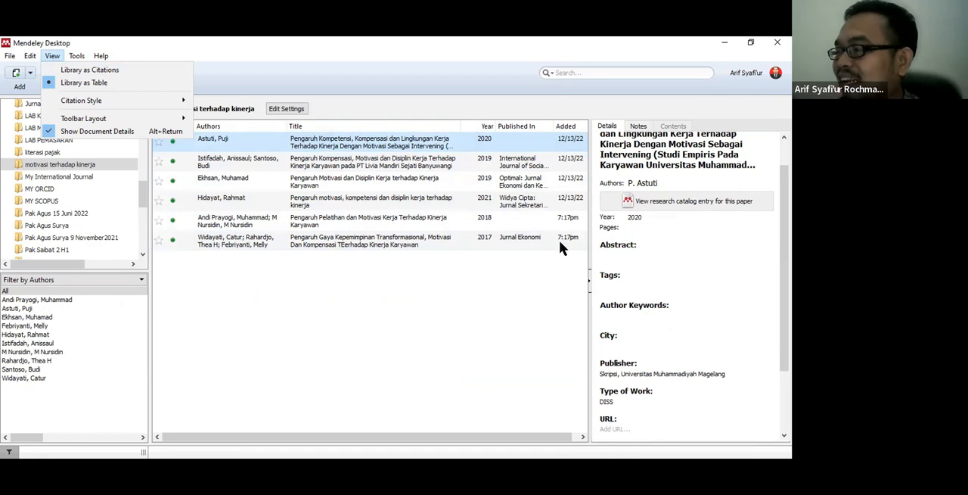
left_click(67, 70)
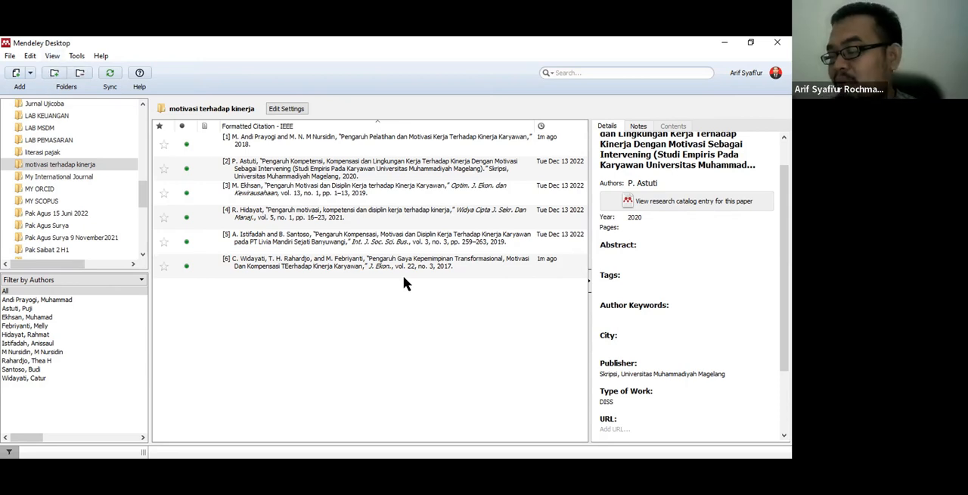
Step: Go through the IEEE-formatted citations of the folder's references, then clear the selection
left_click(363, 162)
left_click(367, 137)
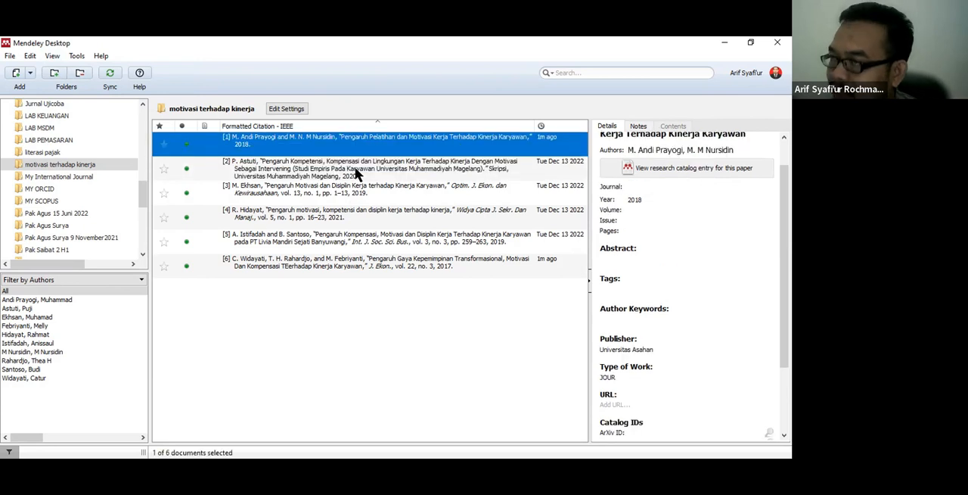
left_click(291, 214)
left_click(288, 246)
left_click(288, 262)
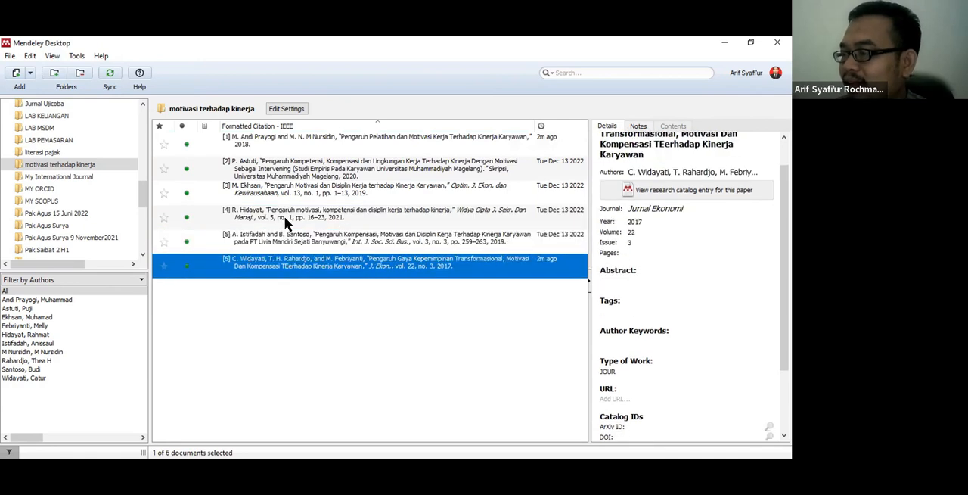
left_click(288, 219)
key("Up")
key("Up")
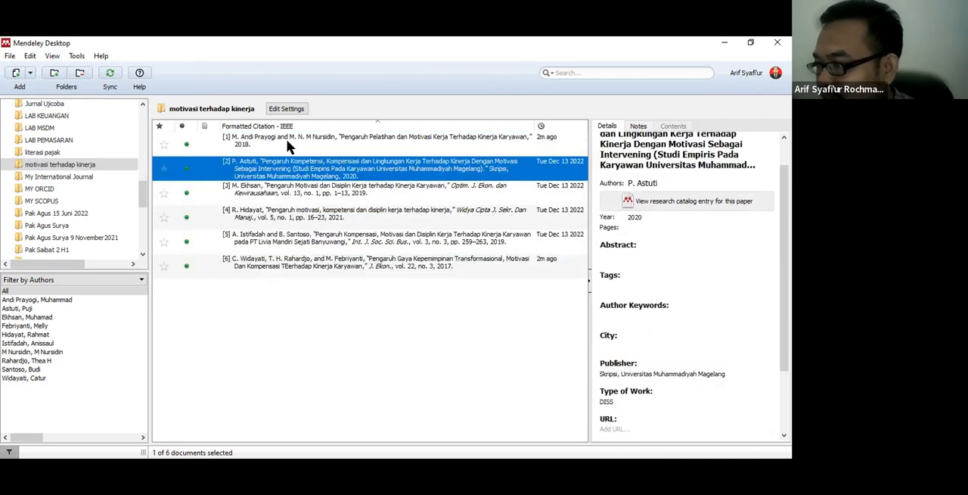
key("Up")
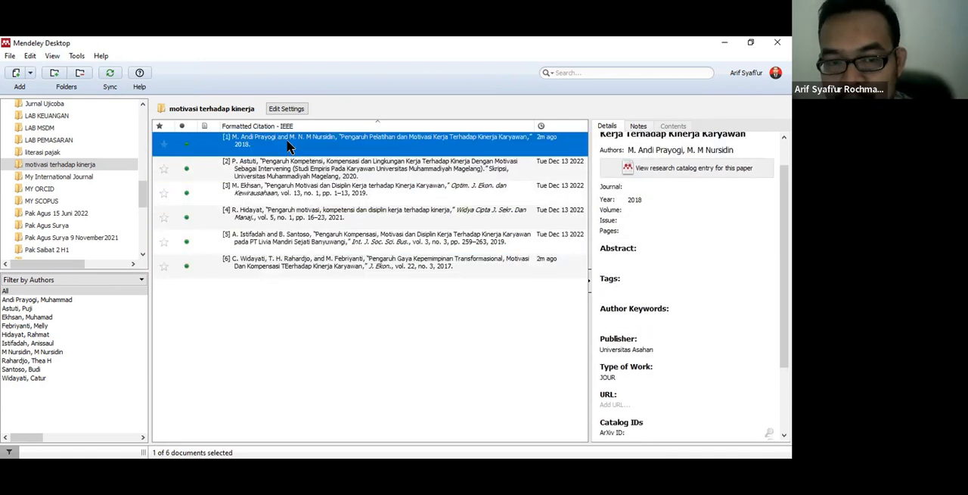
left_click(289, 324)
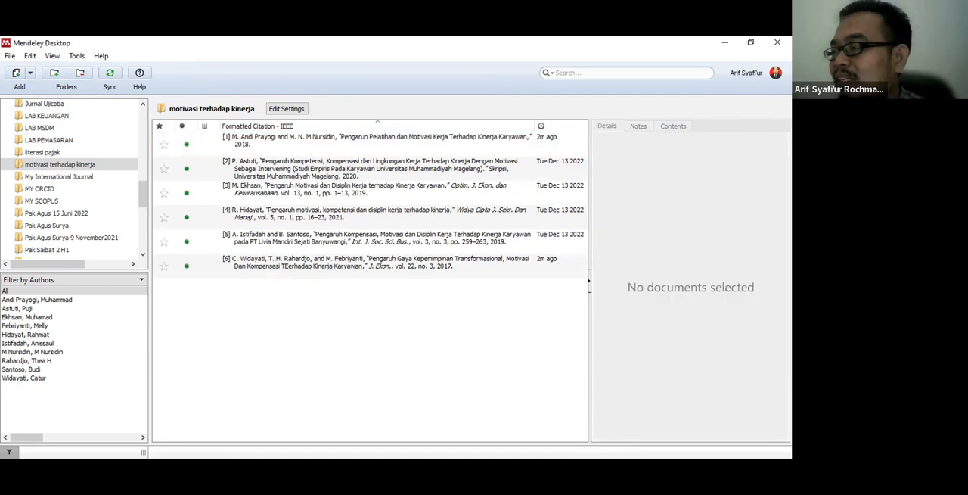
key("alt+Tab")
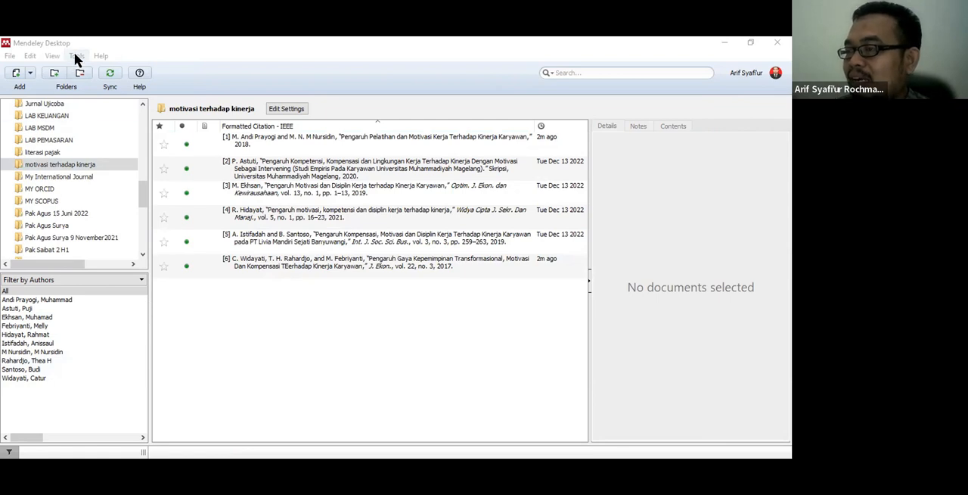
Step: Examine which citation styles are available for the formatted references
left_click(51, 57)
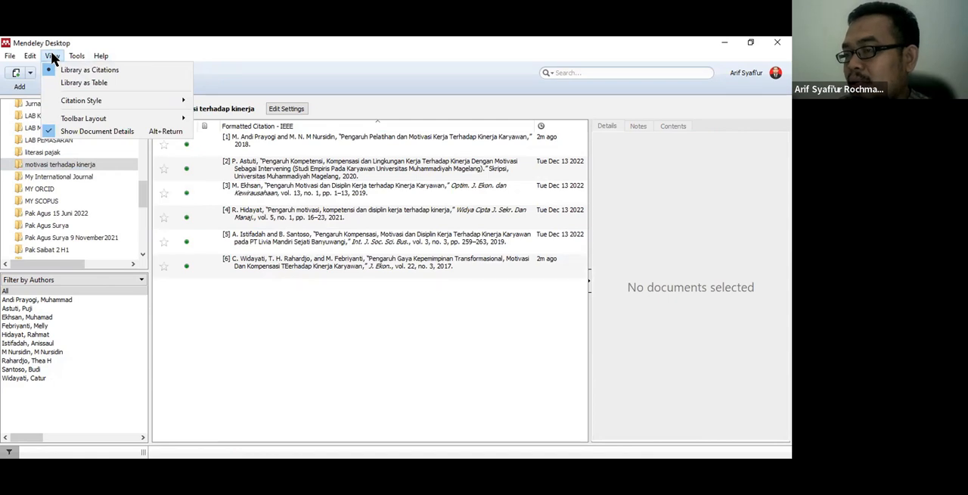
left_click(72, 100)
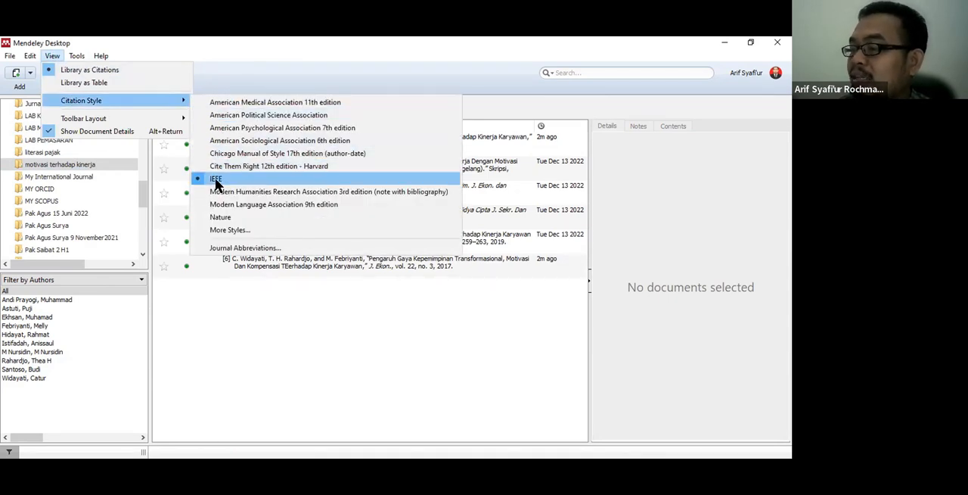
left_click(270, 345)
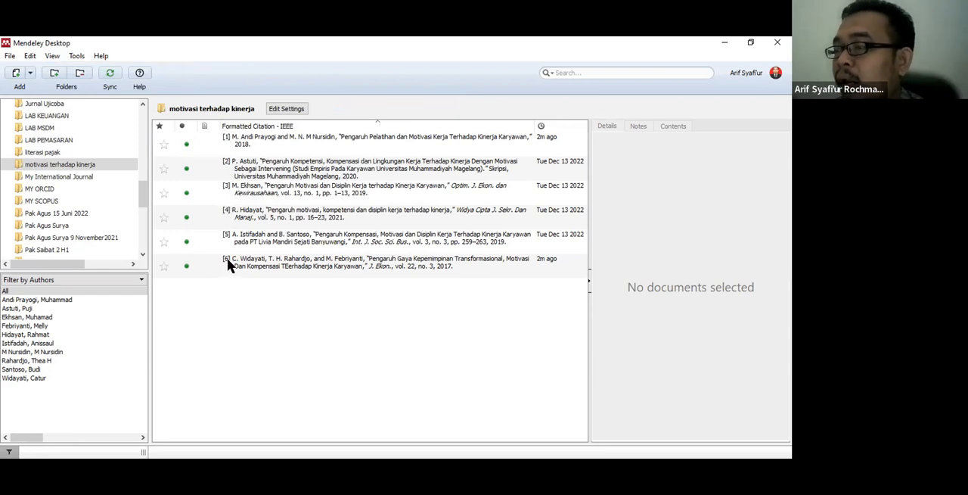
Step: Set the citation style of the references to American Psychological Association 7th edition
left_click(53, 52)
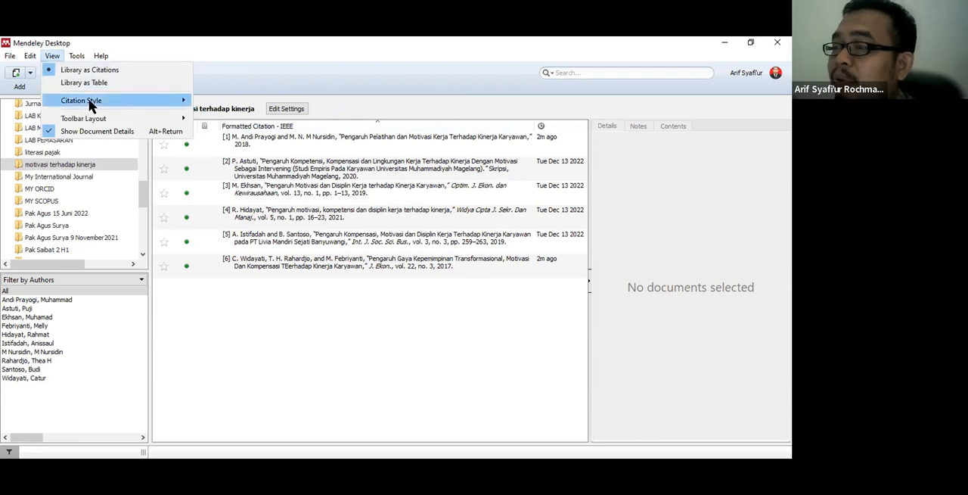
mouse_move(89, 105)
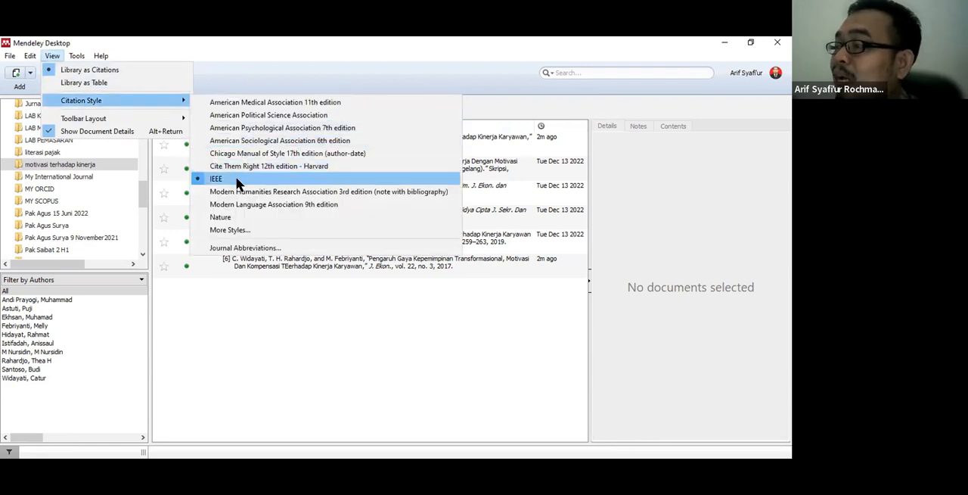
left_click(249, 131)
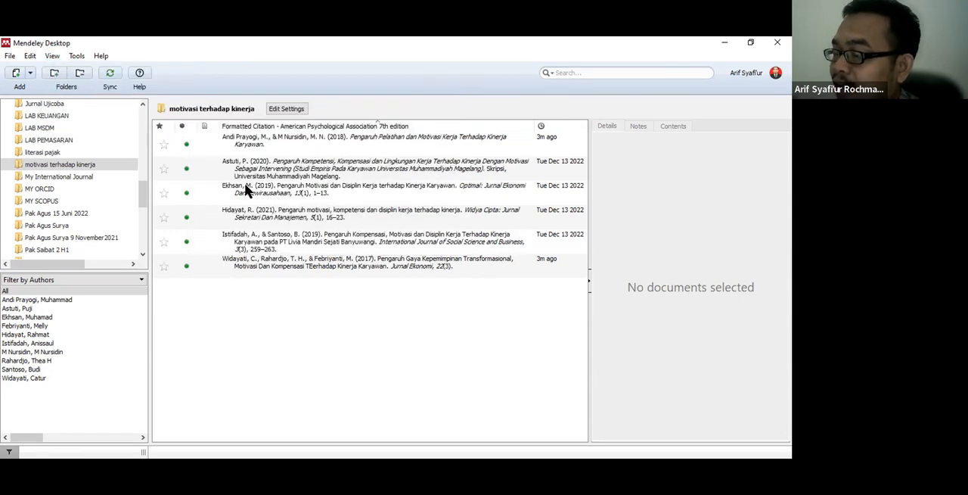
Step: Review the APA-formatted citations one by one from the first to the last reference, then clear the selection
left_click(295, 145)
left_click(295, 171)
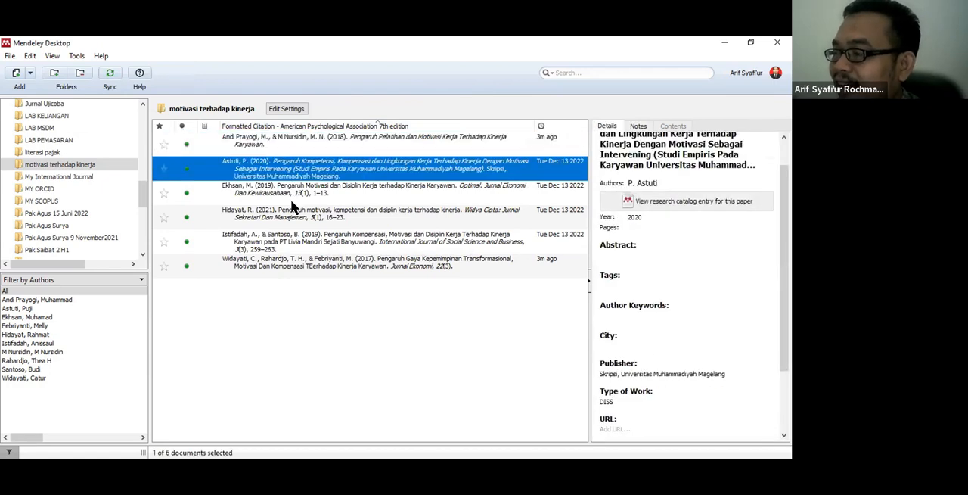
left_click(291, 202)
left_click(289, 224)
left_click(287, 249)
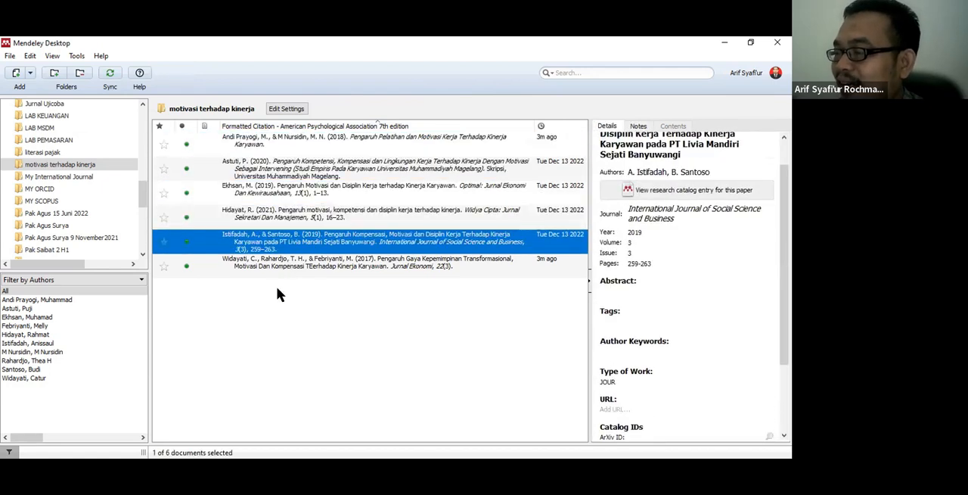
left_click(277, 264)
left_click(290, 323)
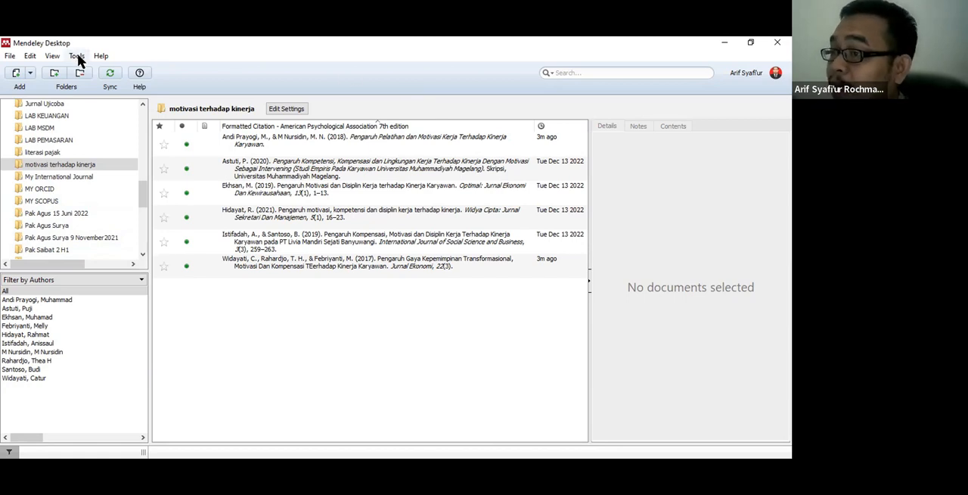
Step: Switch the citation style of the references to IEEE
left_click(52, 56)
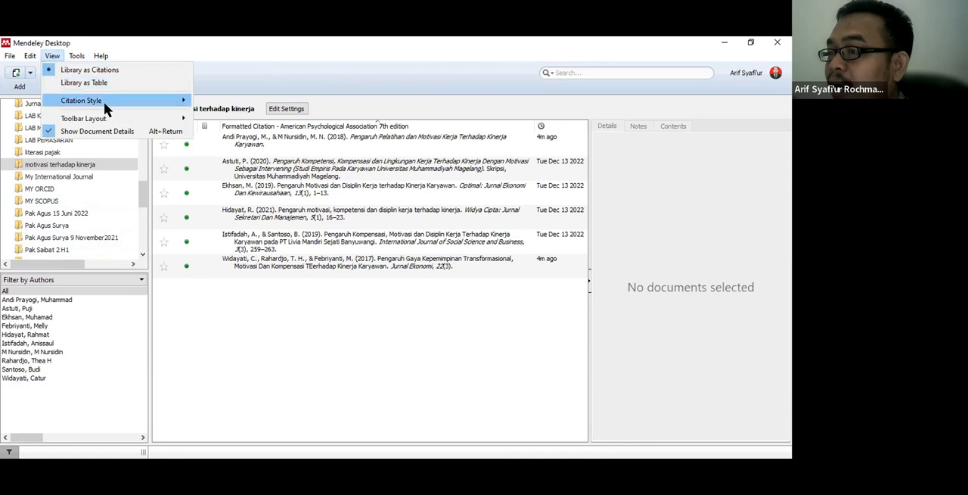
mouse_move(104, 101)
left_click(233, 180)
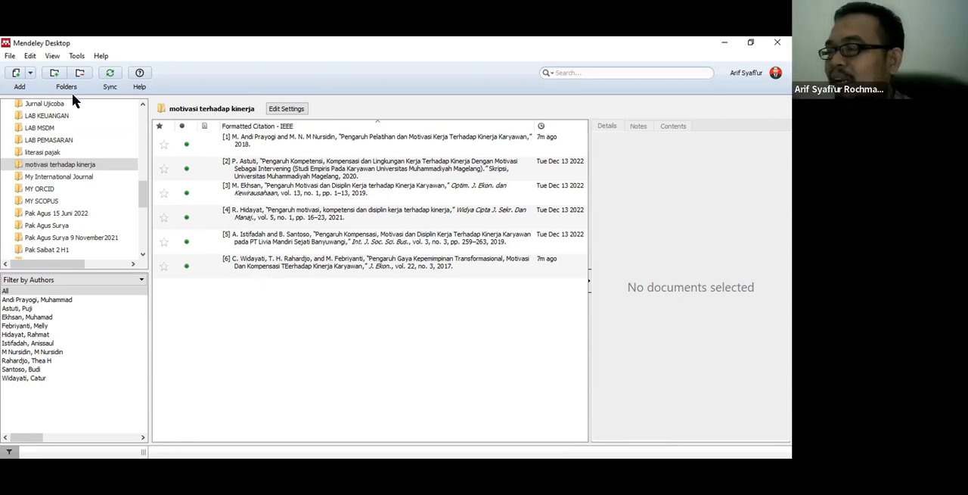
Step: Show the folder's references as a table and choose American Psychological Association 7th edition as citation style
left_click(58, 54)
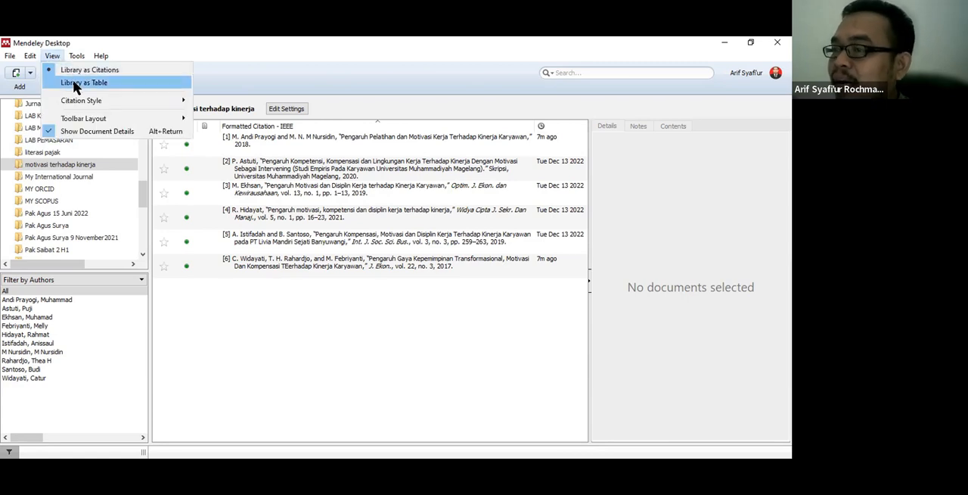
left_click(78, 83)
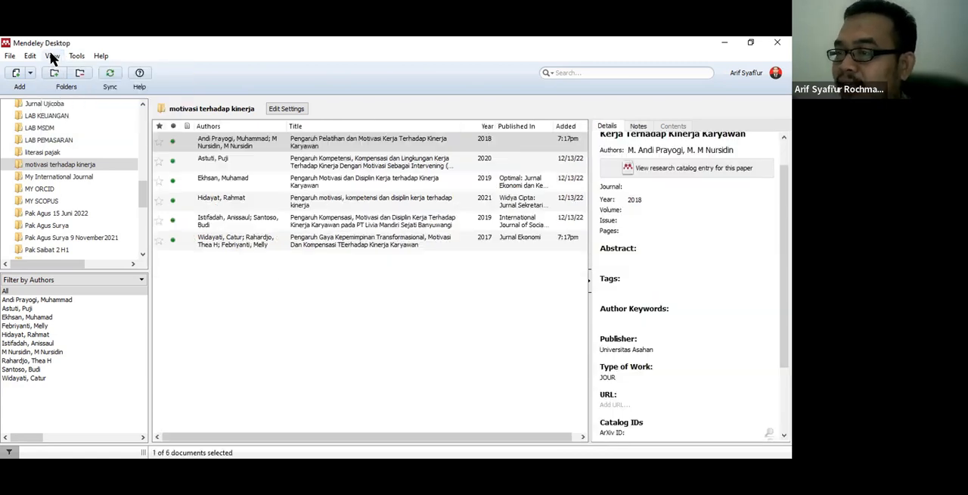
left_click(52, 56)
mouse_move(97, 99)
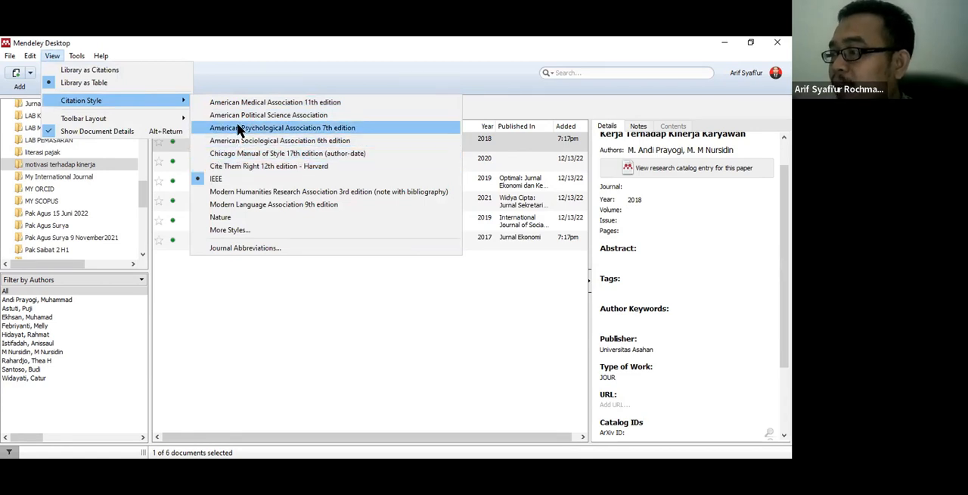
left_click(239, 129)
left_click(247, 324)
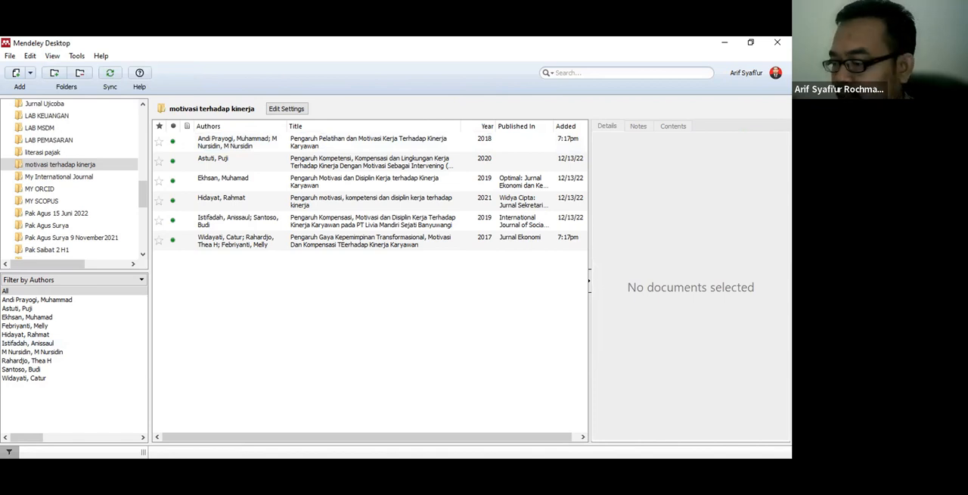
Step: Switch to the blank Word document and write "Motivasi tidak berpengaruh terhadap kinerja karyawan dipaparkan oleh" as its first line
key("alt+Tab")
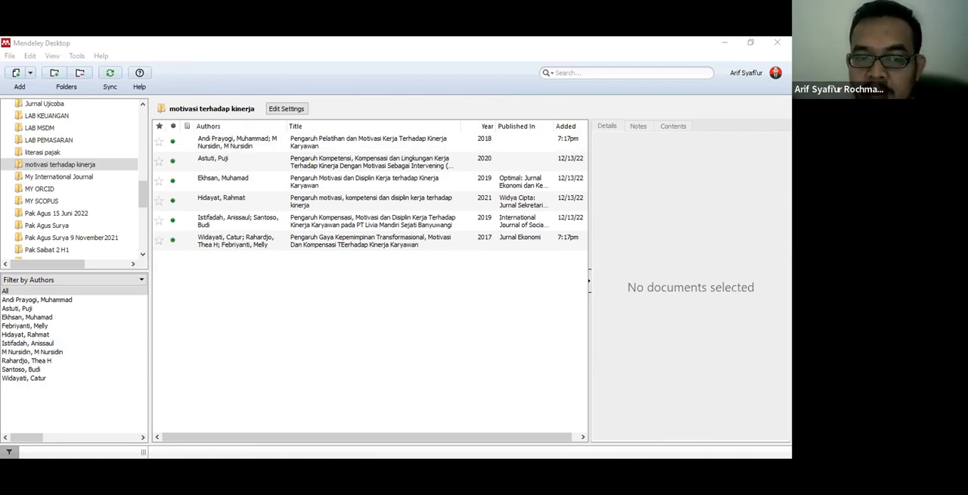
key("alt+Tab")
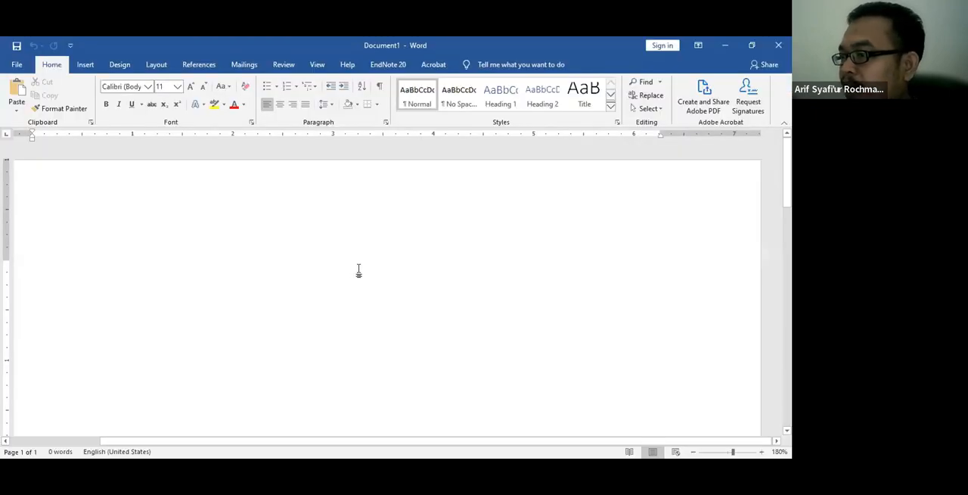
scroll(359, 271, "down", 1, "ctrl")
scroll(358, 271, "down", 1, "ctrl")
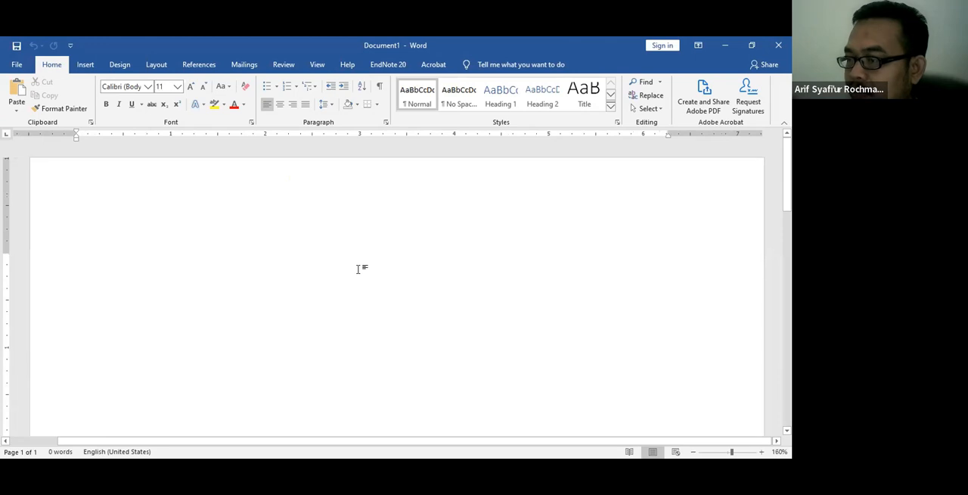
scroll(359, 270, "down", 1, "ctrl")
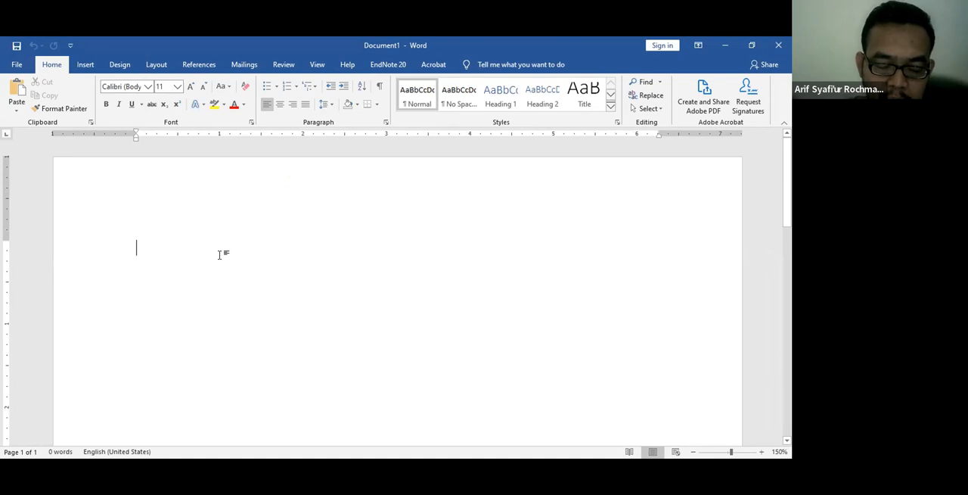
type("motivasi tidak b")
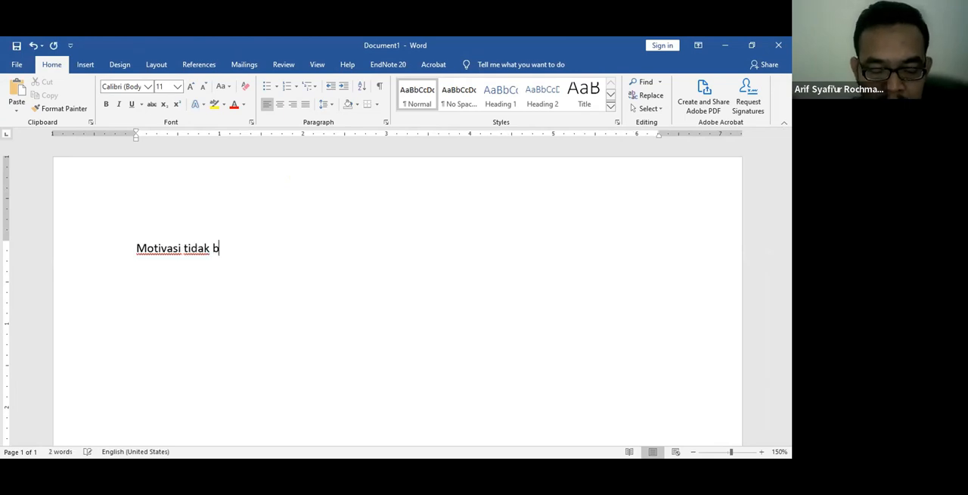
type("erpen")
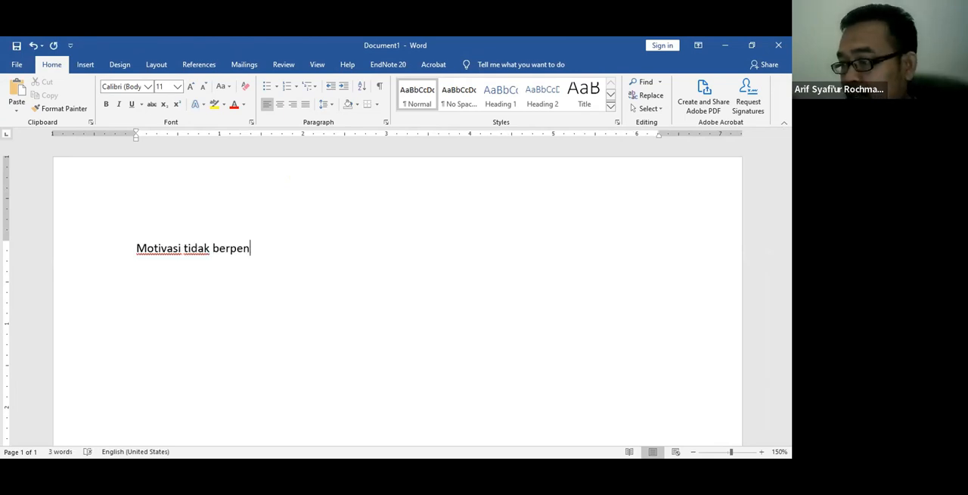
type("garuh")
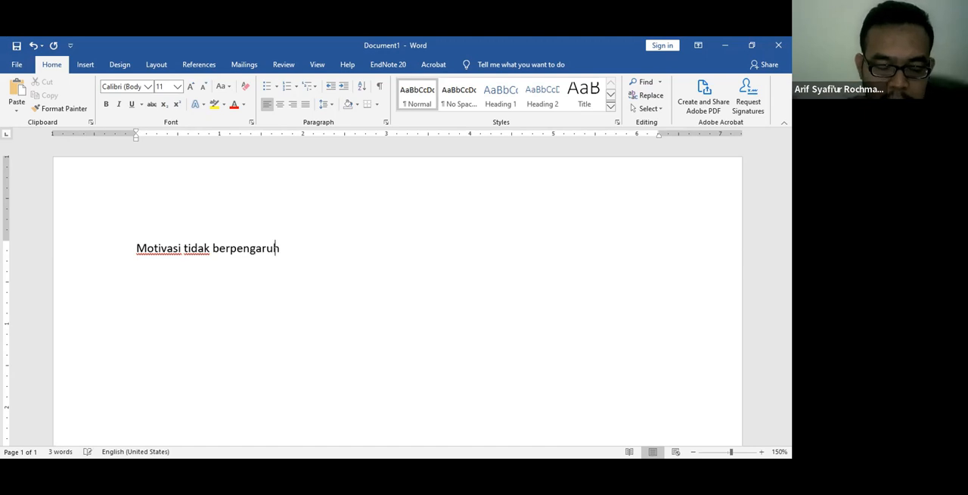
type(" terhadap ")
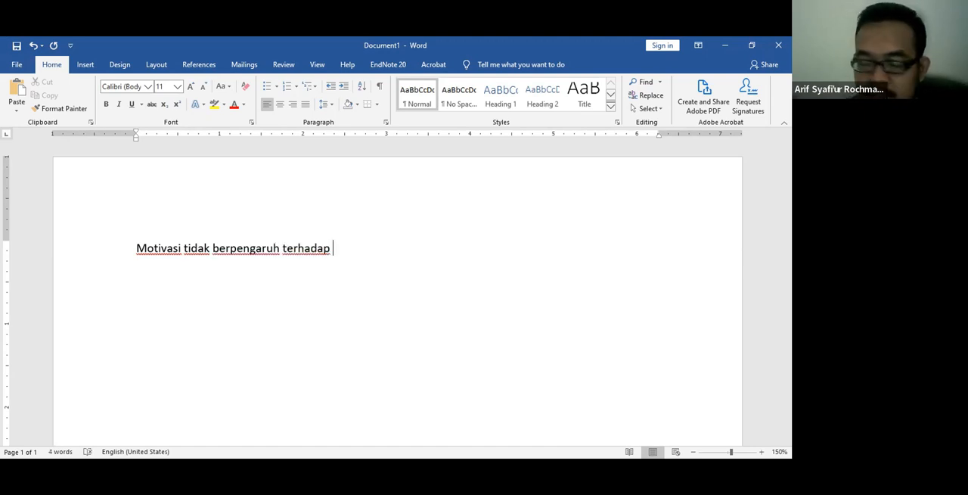
type("kinerja")
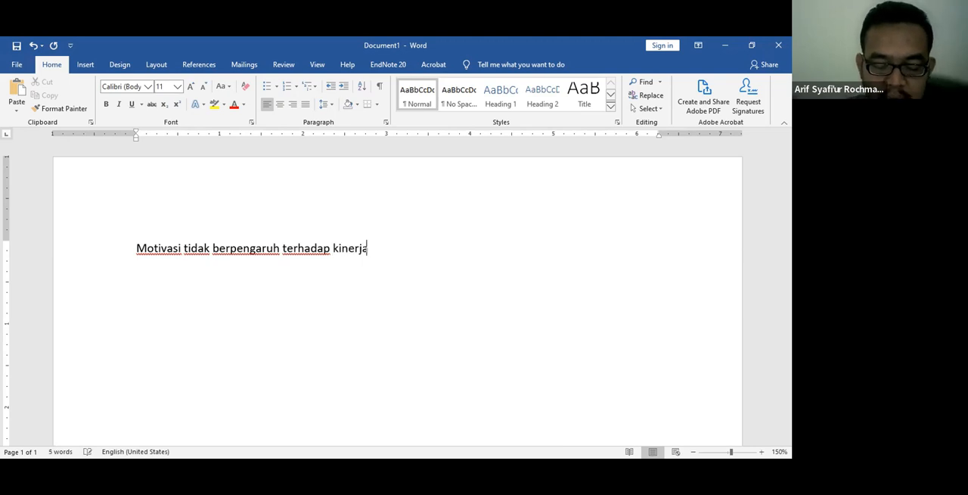
type(" karyawan ")
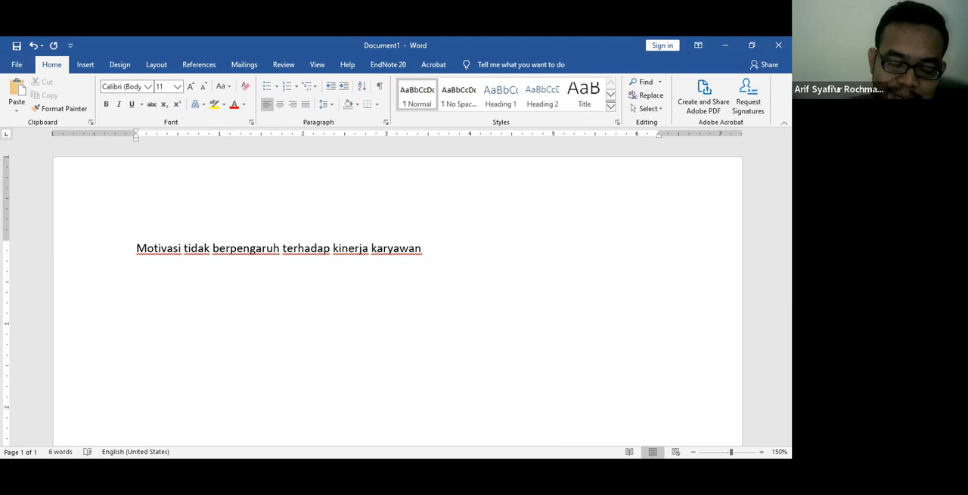
type("dipap")
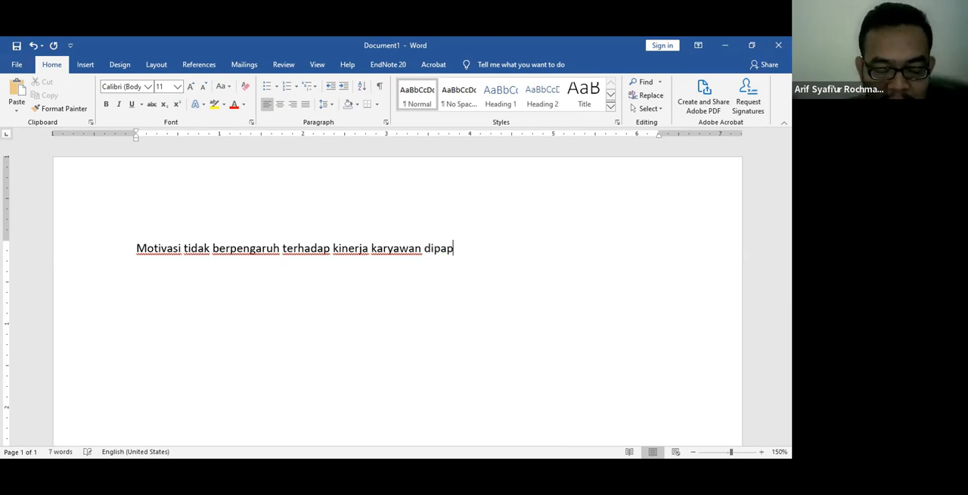
type("arkan oleh")
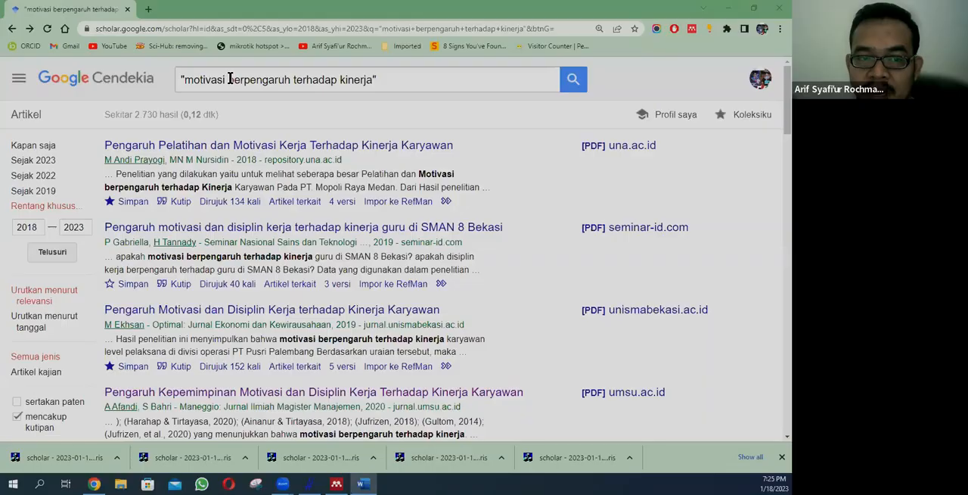
Step: Search Google Scholar for the exact phrase "motivasi tidak berpengaruh terhadap kinerja"
type("tidak ")
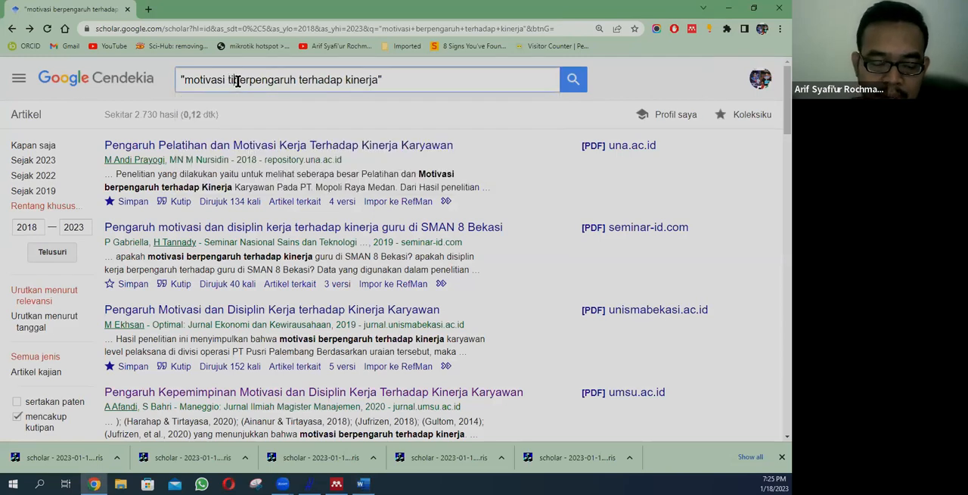
type("b")
key("BackSpace")
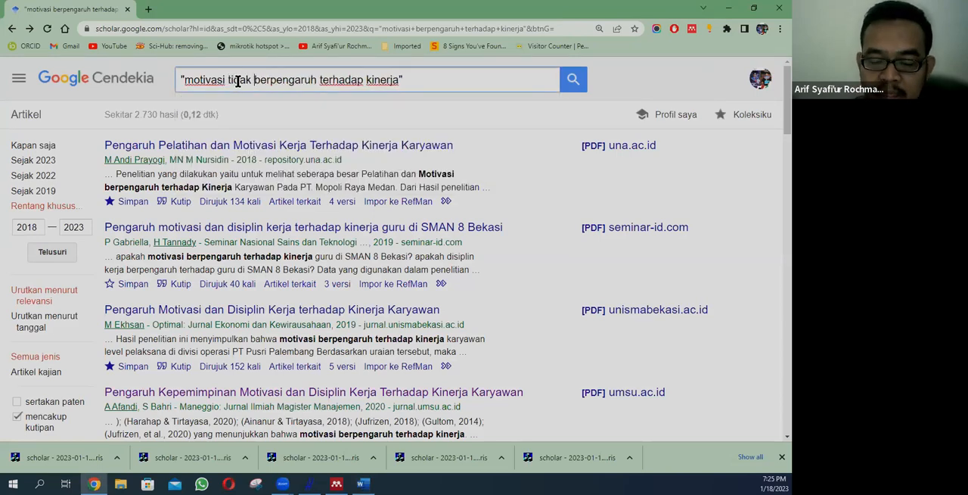
key("Return")
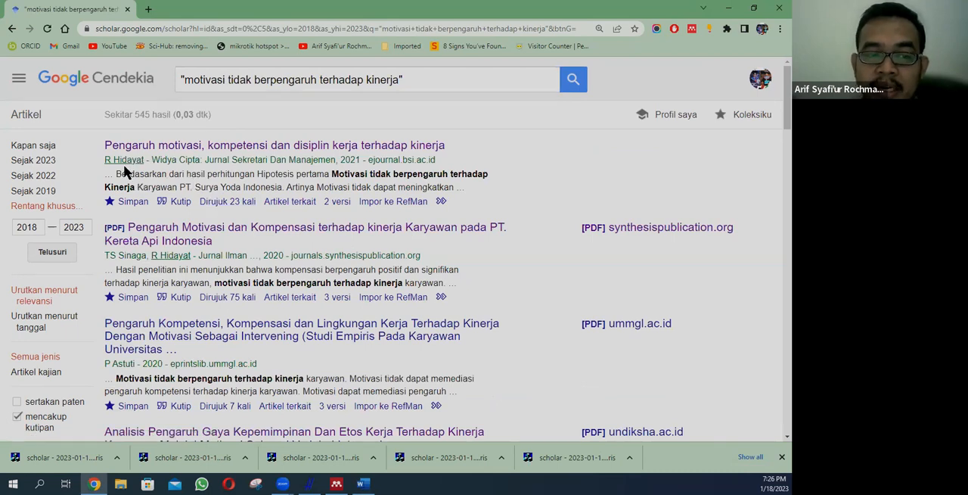
Step: View the citation formats of the article "Pengaruh motivasi, kompetensi dan disiplin kerja terhadap kinerja", highlight its APA reference, and close them
left_click(181, 201)
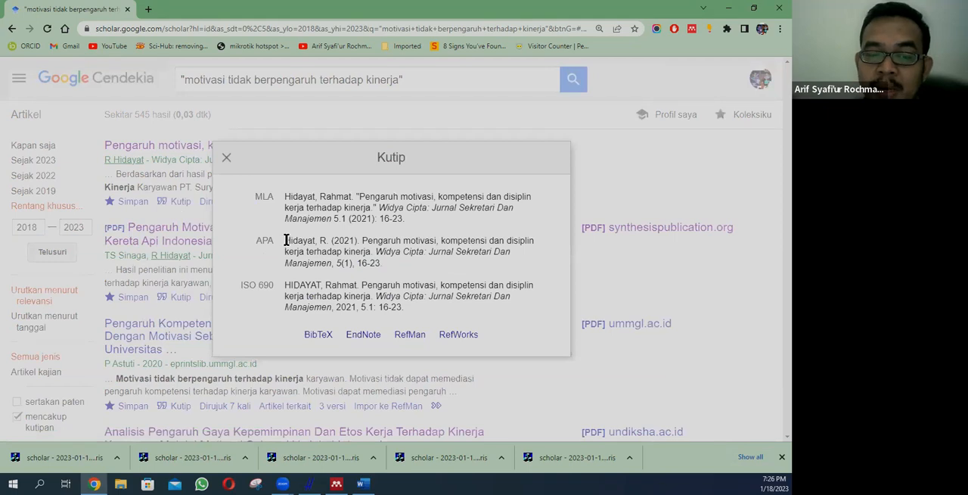
triple_click(286, 241)
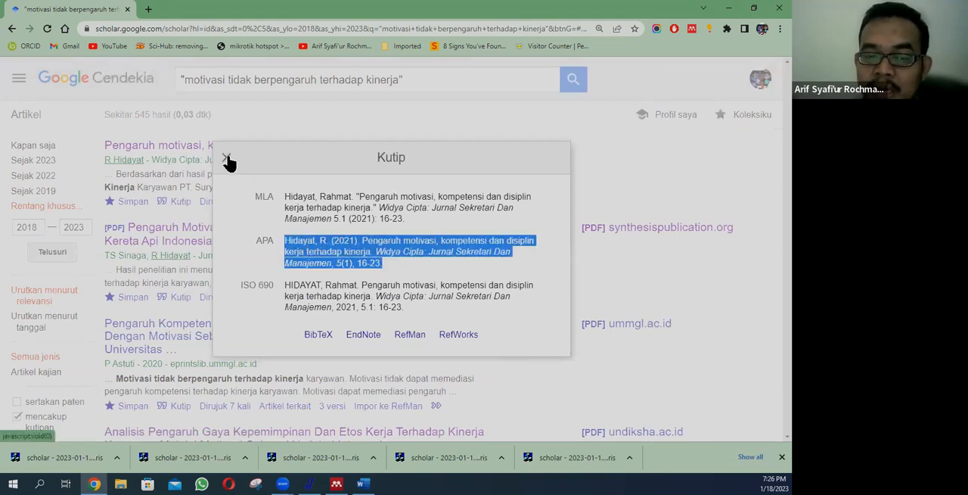
left_click(318, 424)
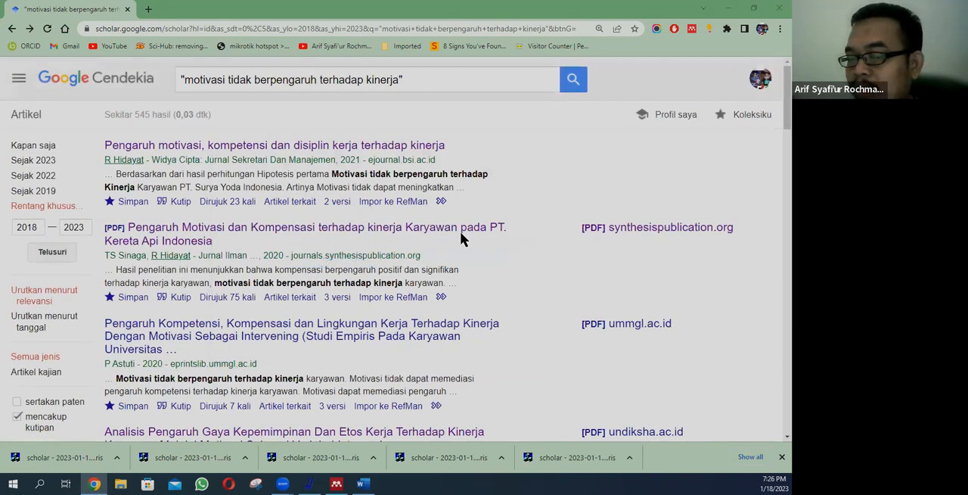
Step: Switch to Word and insert the Mendeley citation of the 2021 article "Pengaruh motivasi, kompetensi dan disiplin kerja terhadap kinerja" after "dipaparkan oleh"
left_click(363, 483)
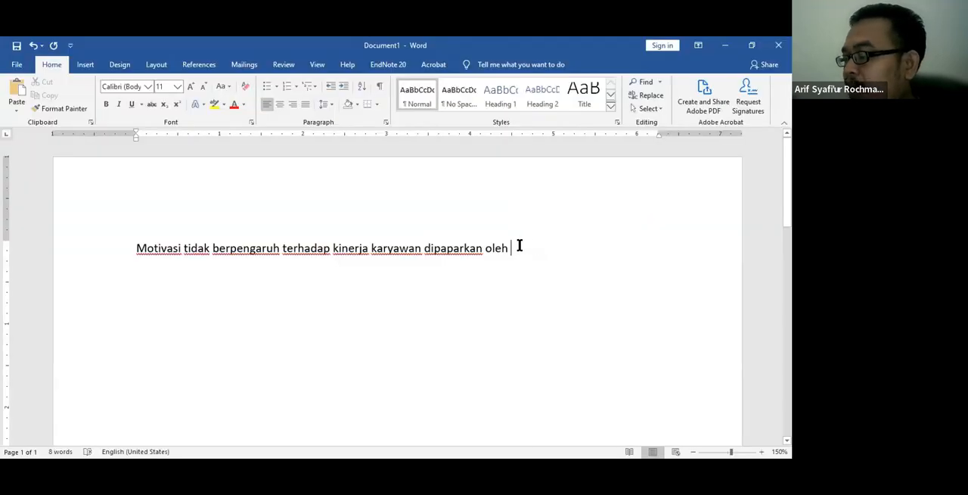
left_click(199, 65)
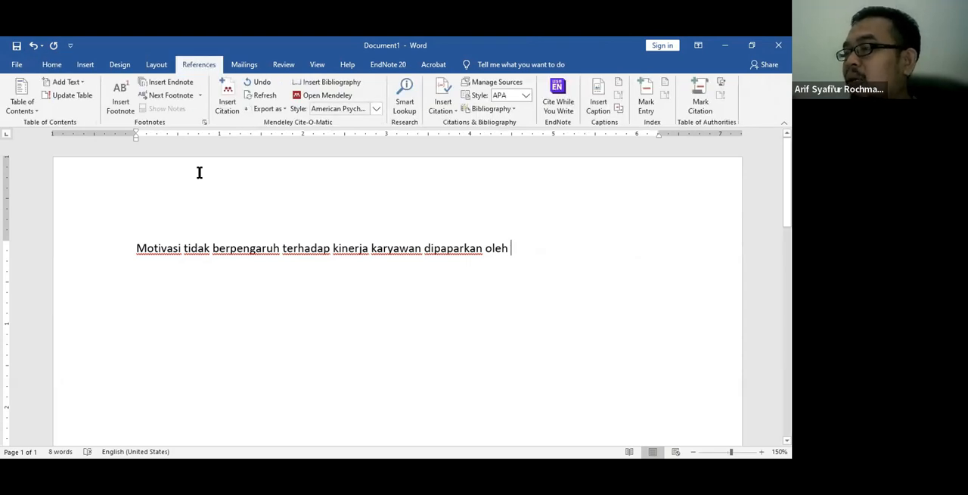
scroll(199, 173, "up", 1)
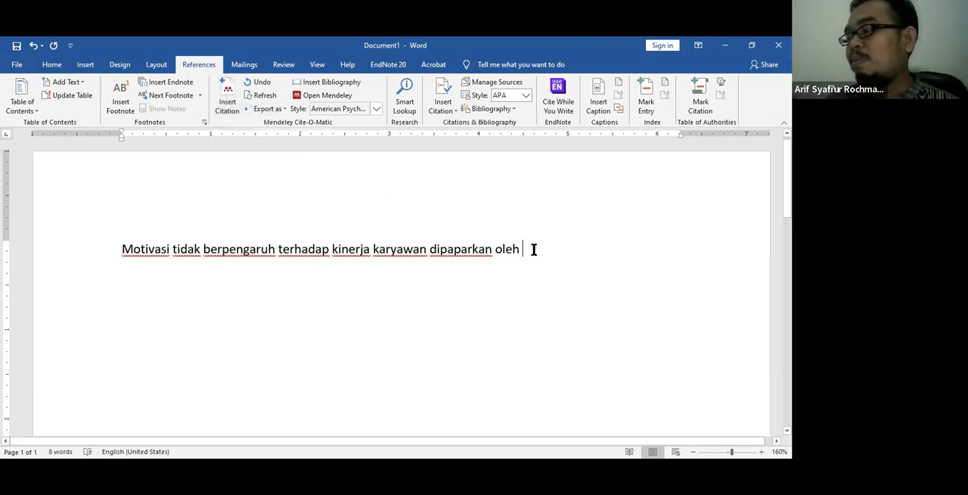
left_click(229, 105)
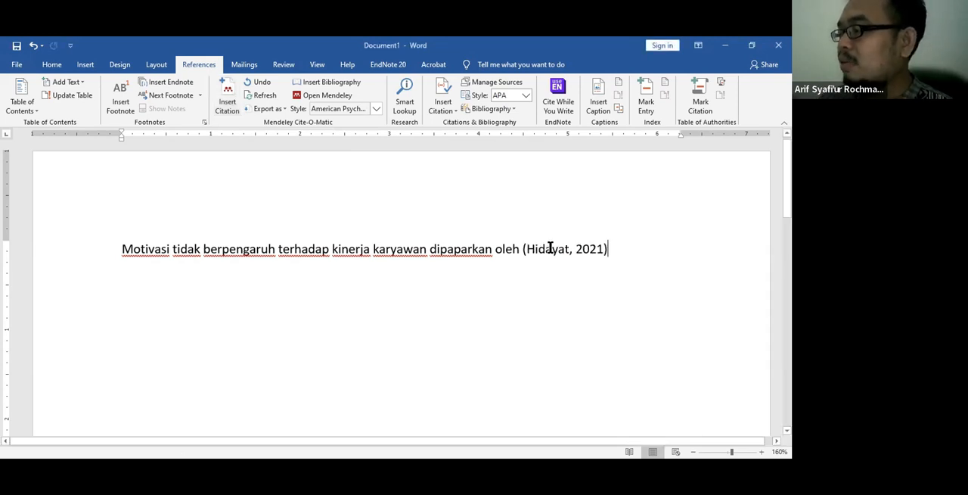
Step: Inspect the inserted 2021 citation field and highlight the whole sentence, then clear the selection
left_click(550, 247)
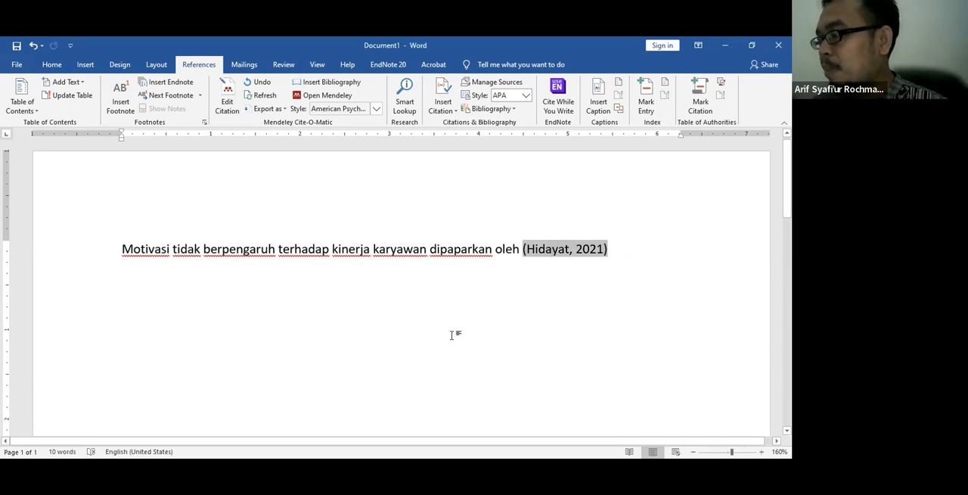
left_click(307, 208)
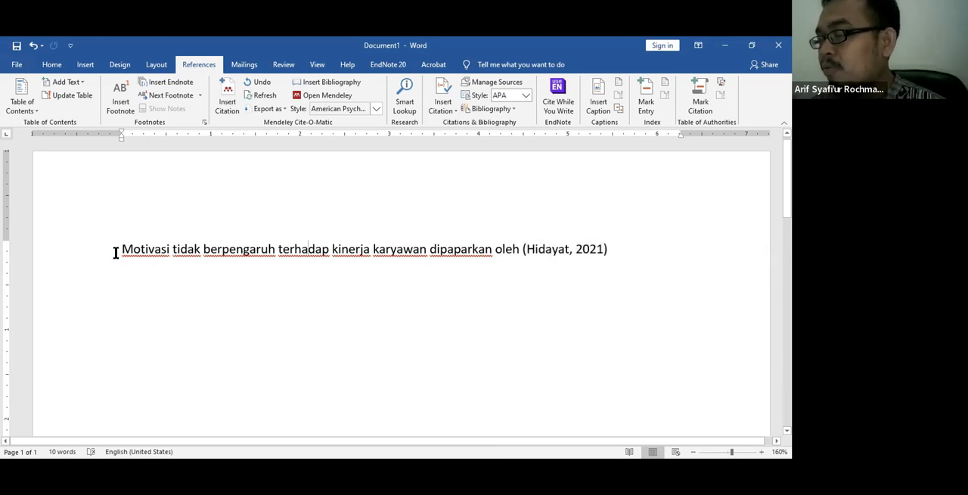
left_click_drag(119, 249, 634, 243)
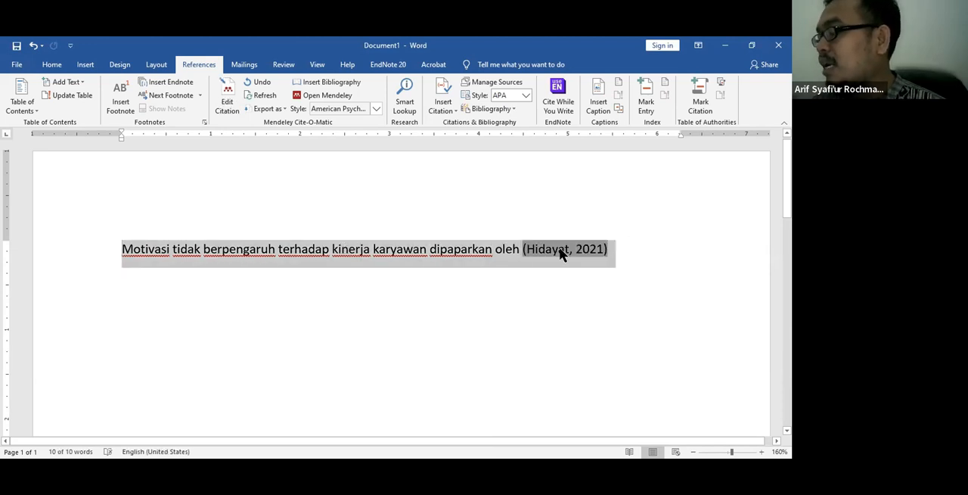
left_click(454, 223)
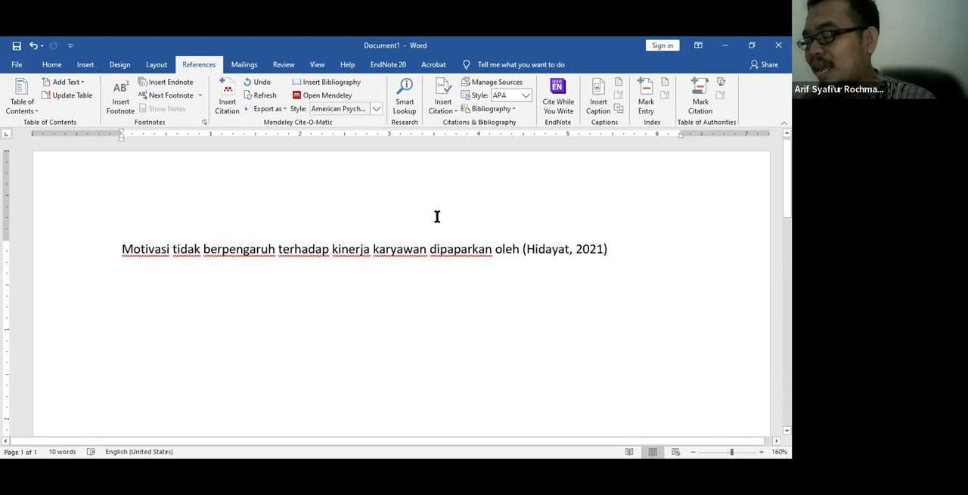
Step: Continue the sentence after the 2021 citation with "di dukung juga oleh"
left_click(613, 248)
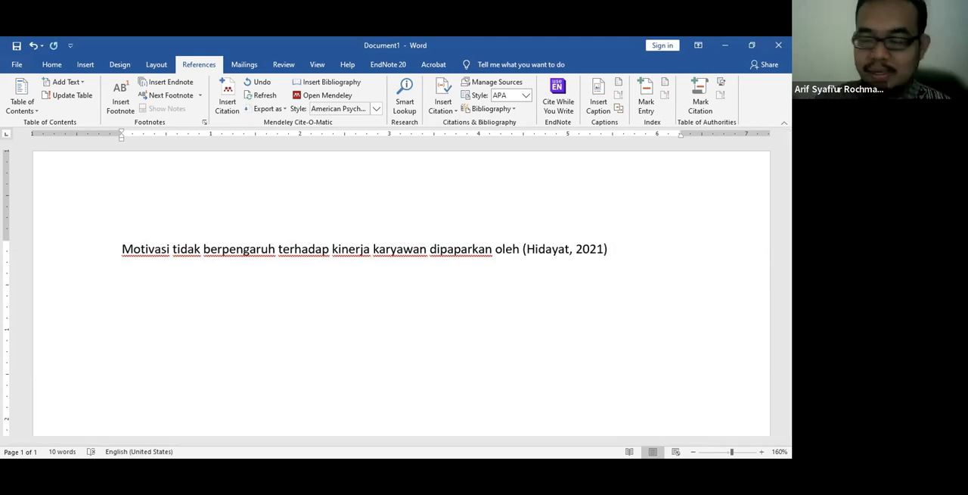
type("di duk")
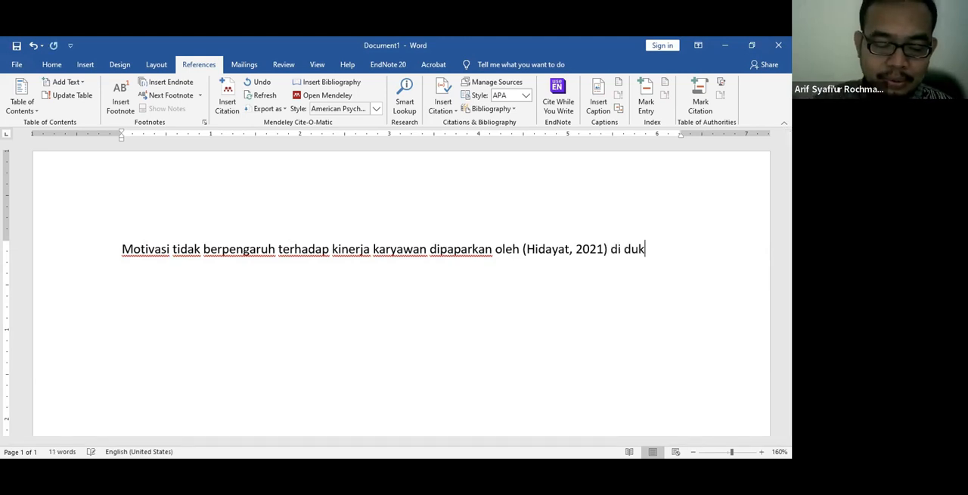
type("ung ju")
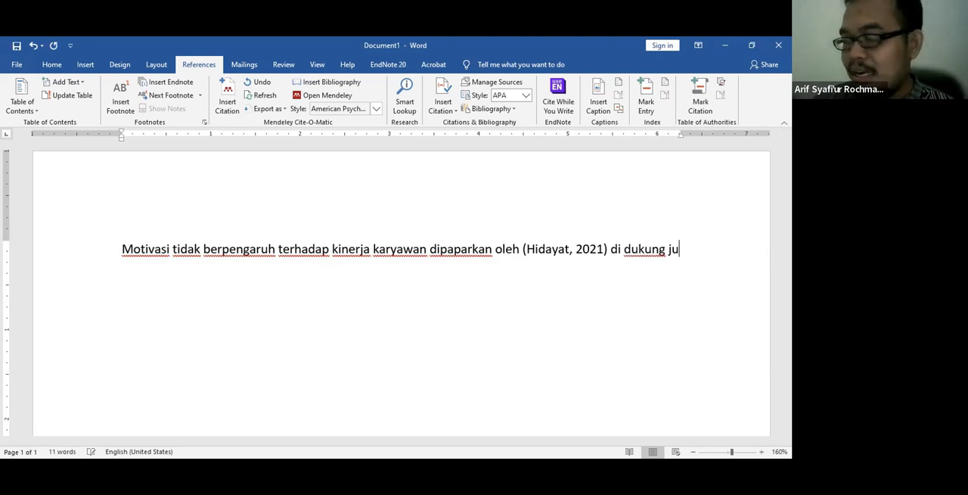
type("ga")
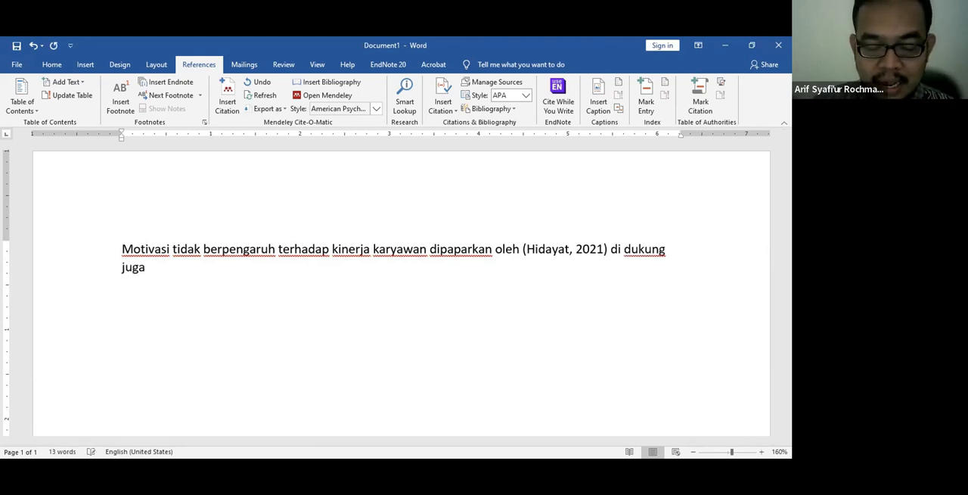
type(" oleh")
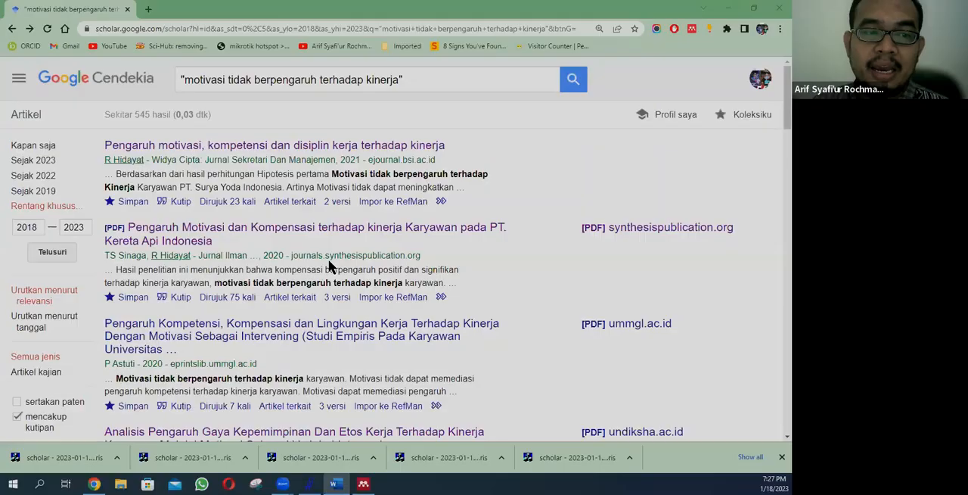
Step: Look through the Google Scholar results for further articles supporting the claim that motivation does not affect performance
scroll(114, 189, "down", 3)
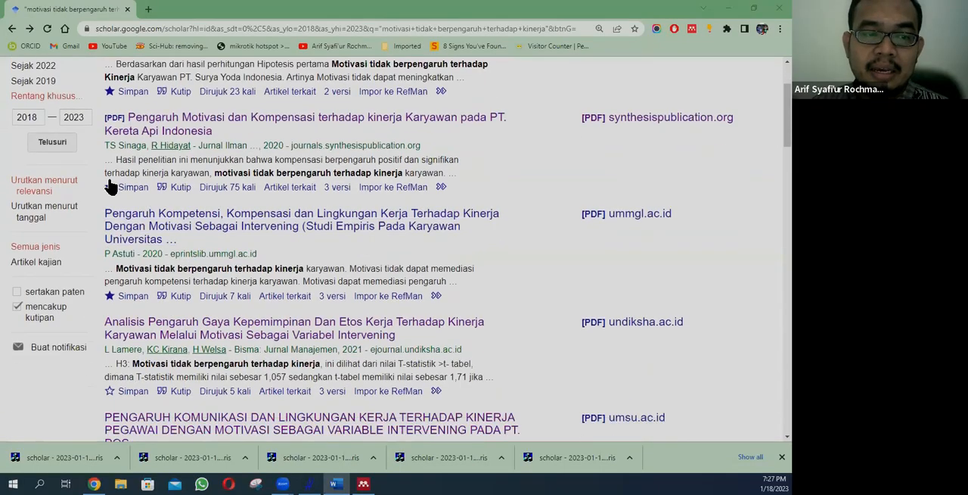
scroll(172, 265, "down", 1)
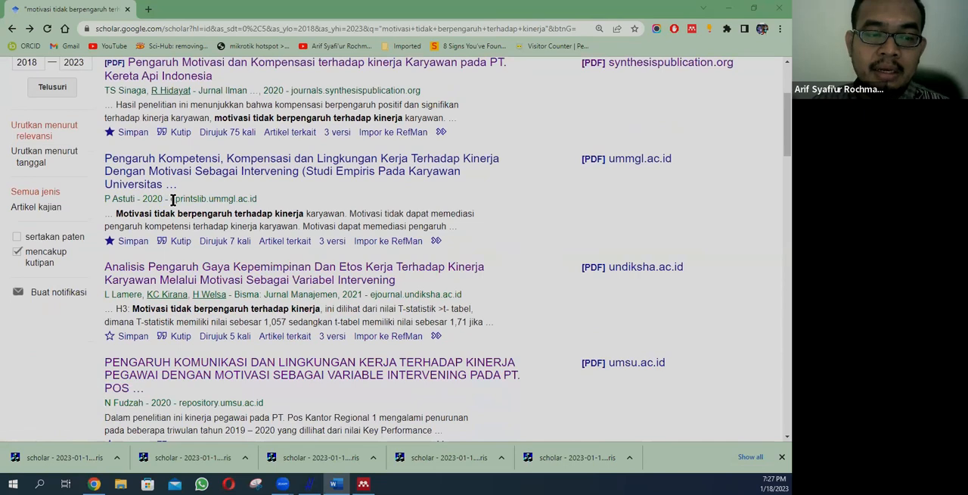
scroll(172, 199, "down", 1)
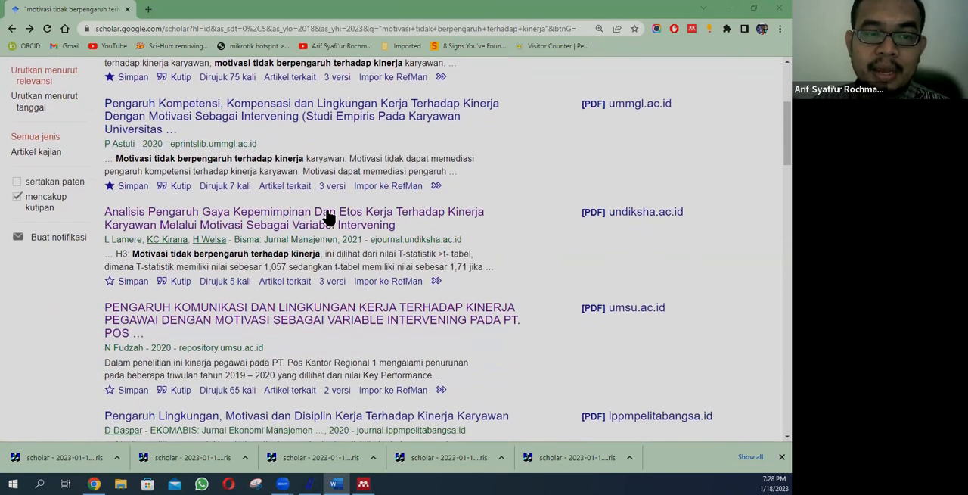
scroll(333, 221, "down", 1)
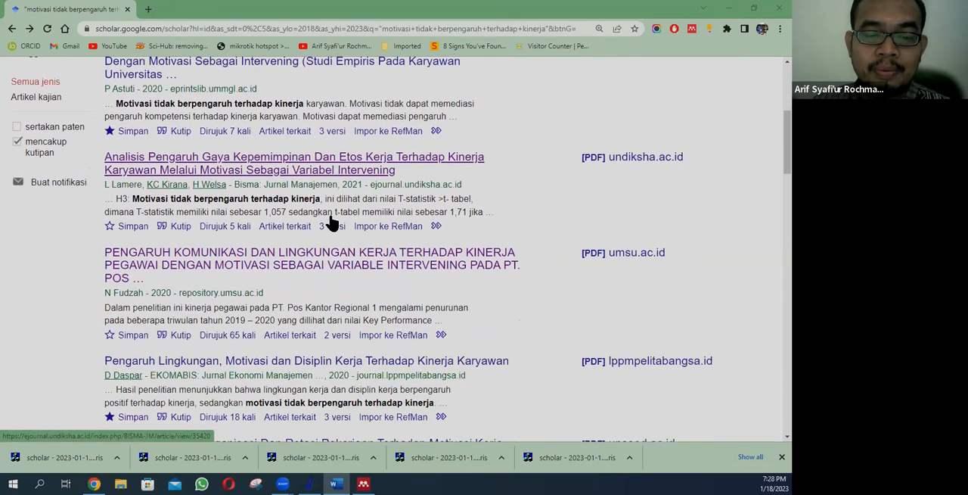
scroll(333, 223, "down", 3)
scroll(335, 231, "up", 2)
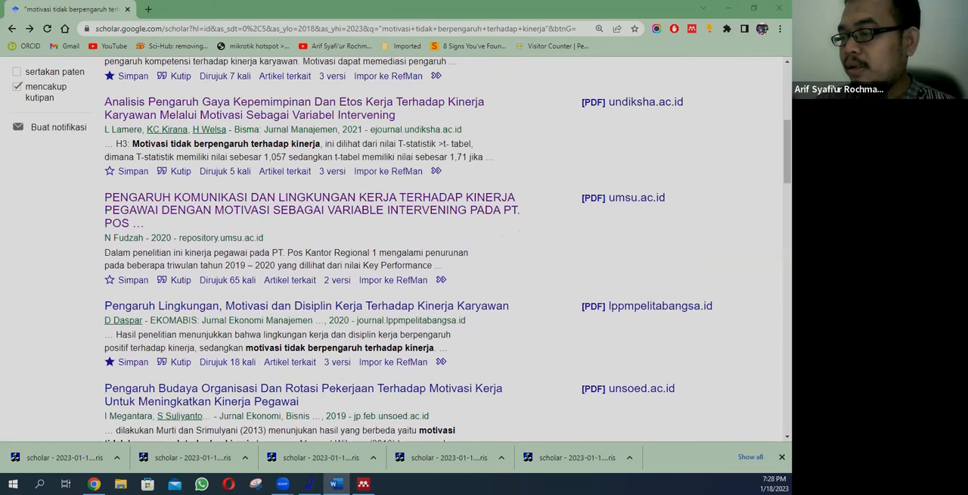
Step: Start a Mendeley citation in Word, then return to Google Scholar and check how the 2020 article from eprintslib.ummgl.ac.id is cited
key("alt+Tab")
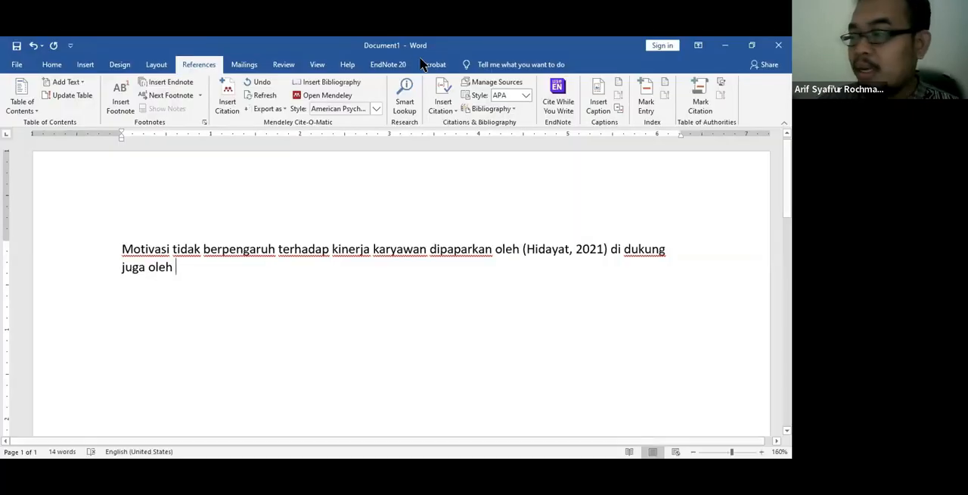
left_click(224, 101)
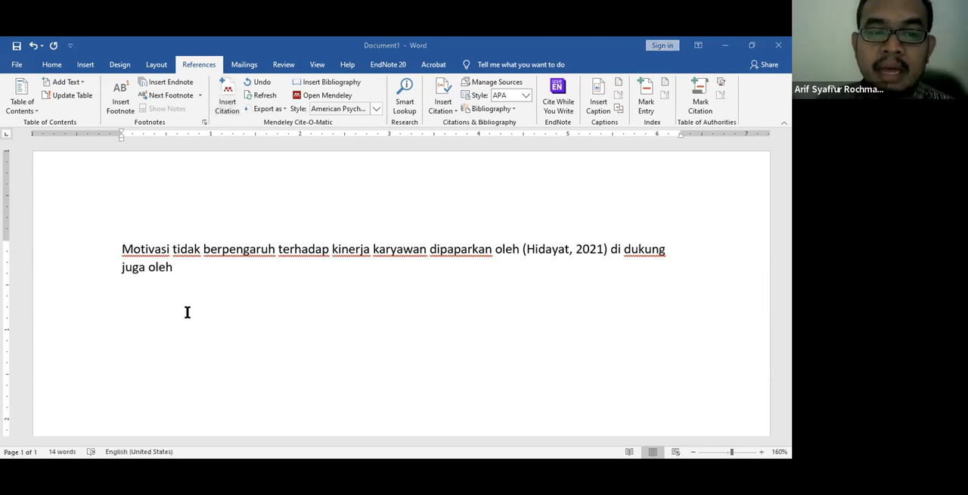
key("alt+Tab")
scroll(182, 242, "up", 3)
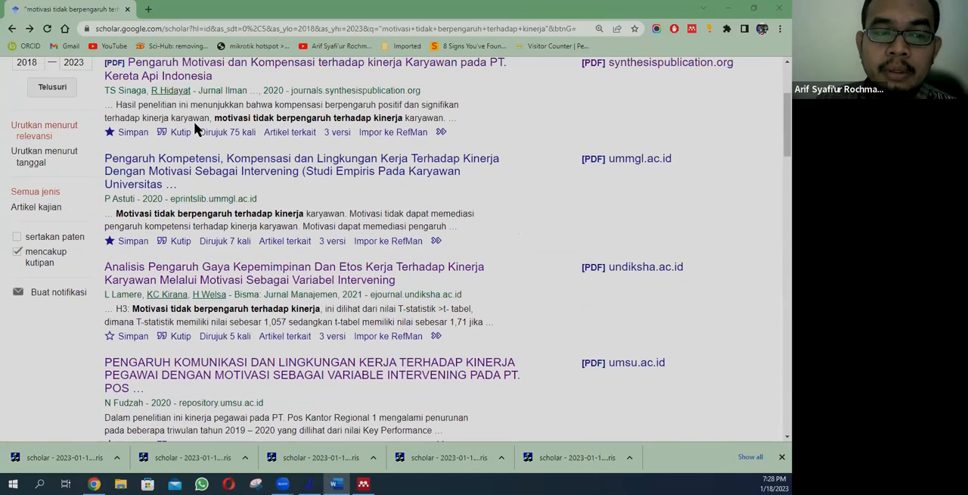
left_click(177, 242)
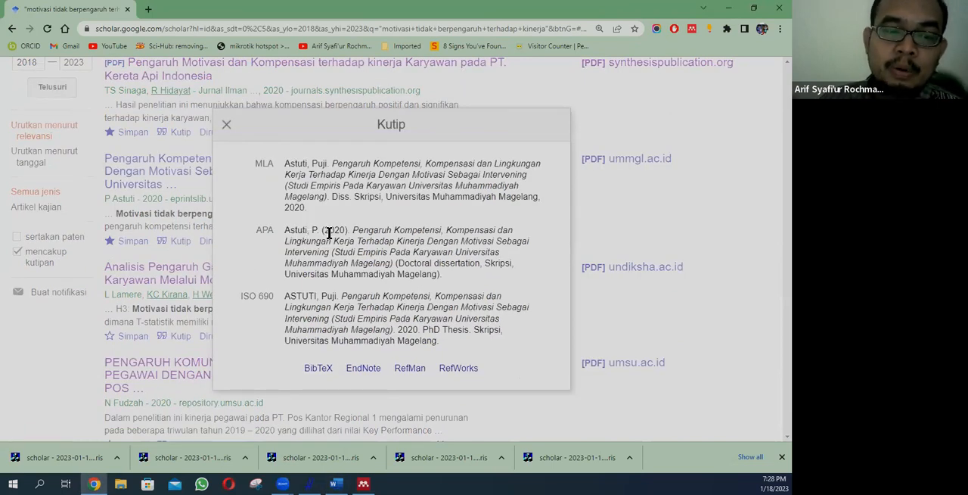
left_click(303, 416)
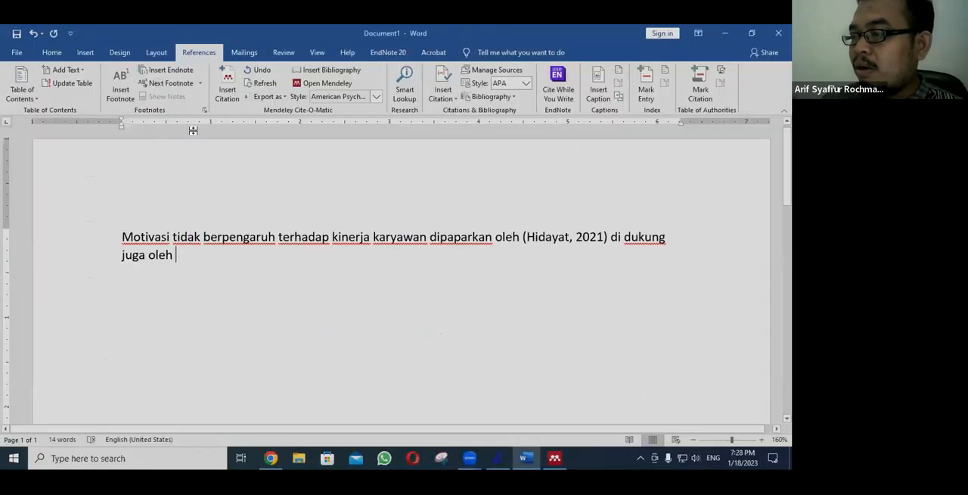
Step: Find the 2020 article "Pengaruh Kompetensi, Kompensasi dan Lingkungan Kerja Terhadap Kinerja" by author surname and year and add it to a new Mendeley citation after "juga oleh"
left_click(227, 82)
type("a")
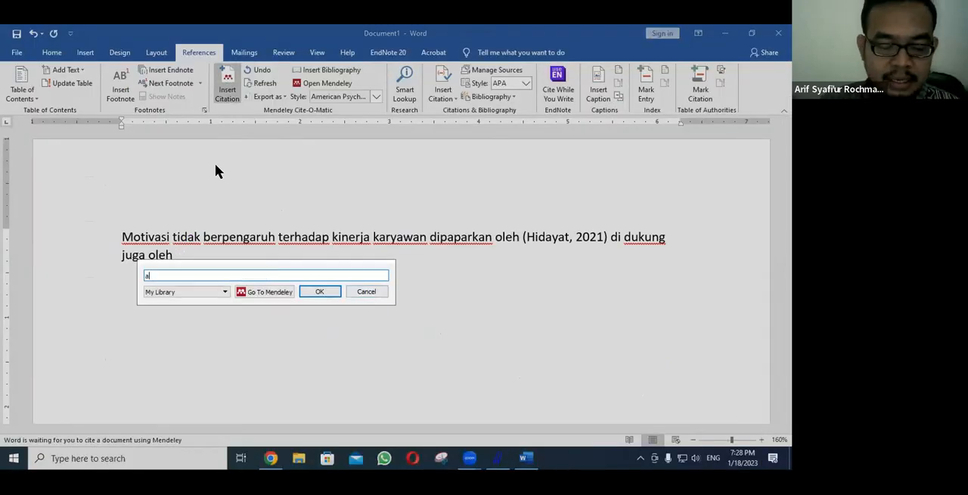
type("stuti p")
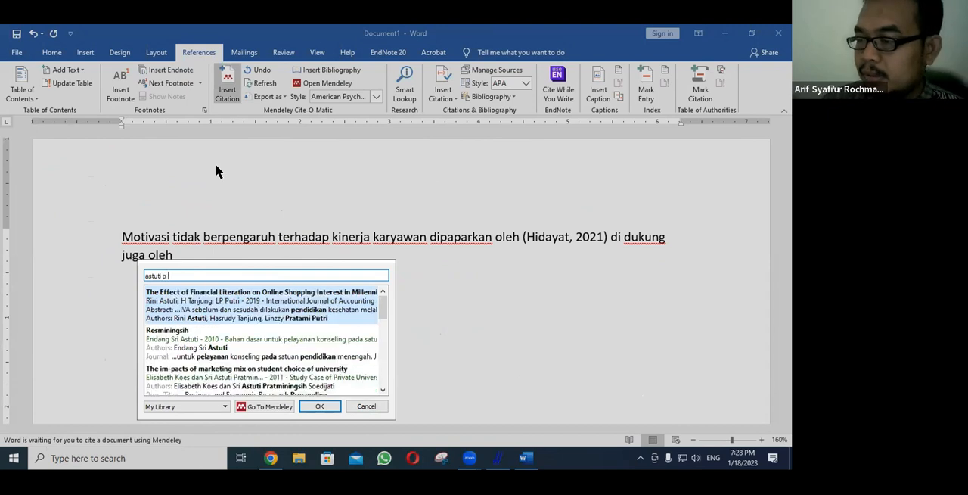
type(" 2020")
key("BackSpace")
key("BackSpace")
key("BackSpace")
key("BackSpace")
key("BackSpace")
key("BackSpace")
key("BackSpace")
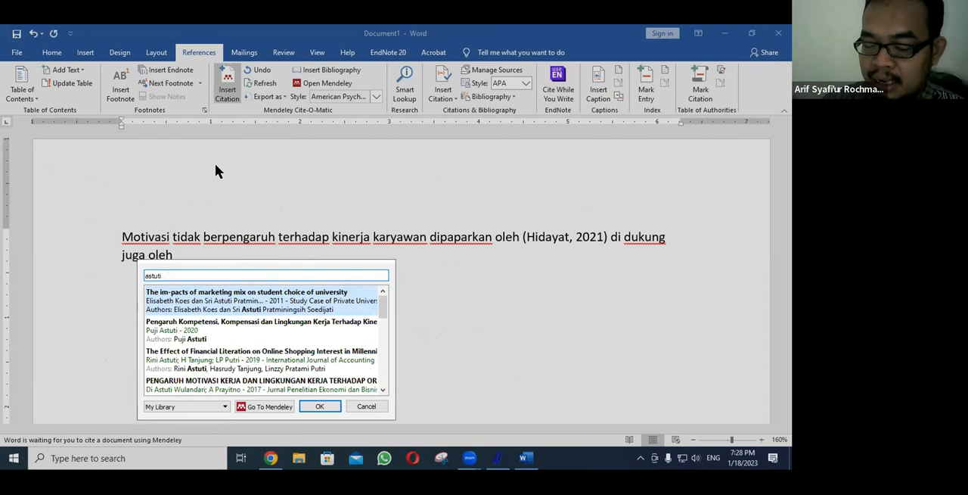
type("2020")
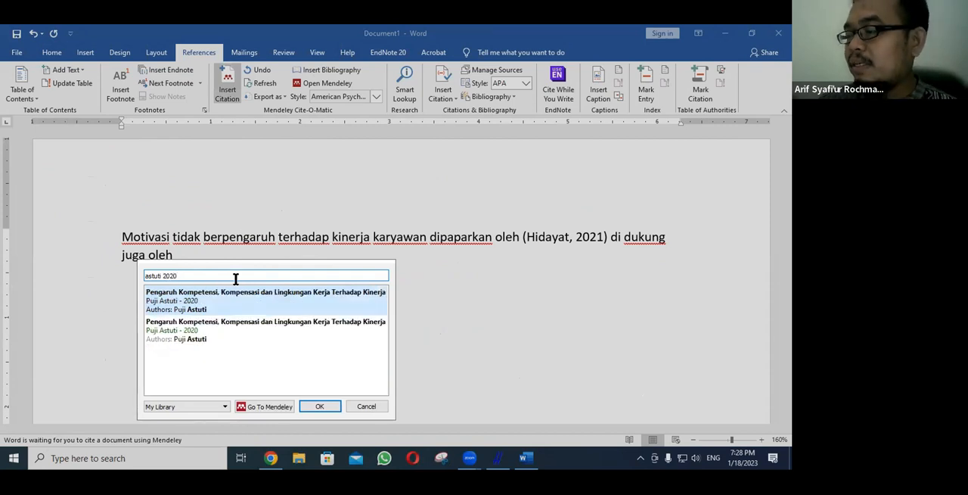
left_click(235, 297)
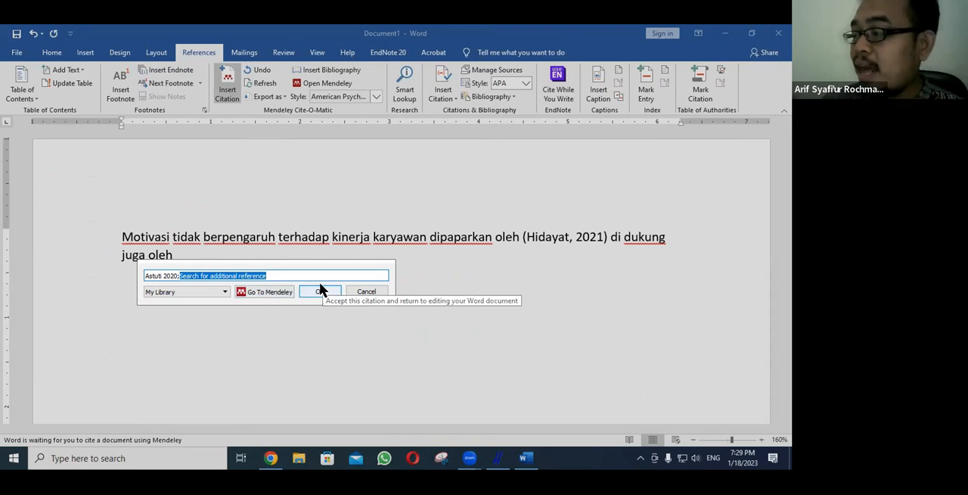
Step: Add the 2021 article "Pengaruh motivasi, kompetensi dan disiplin kerja terhadap kinerja" to the same citation by author surname and year, and insert the citation
type("hida")
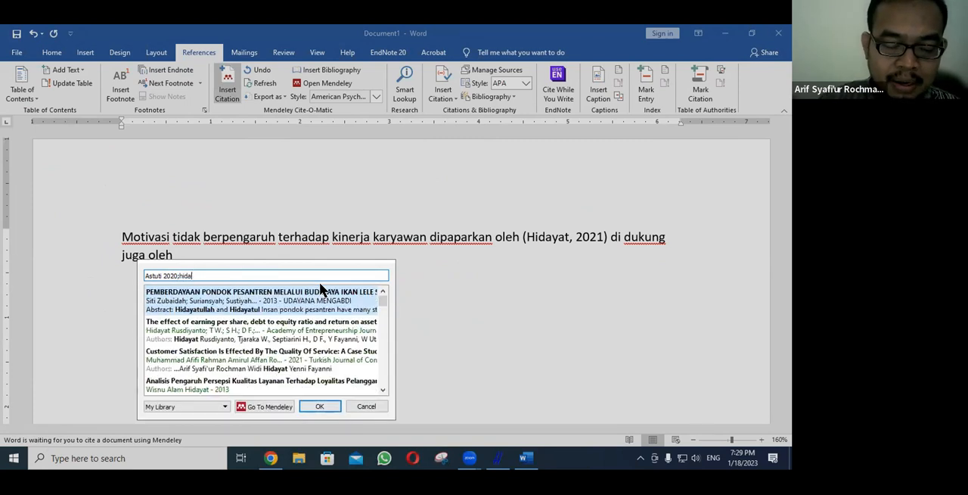
type("yat")
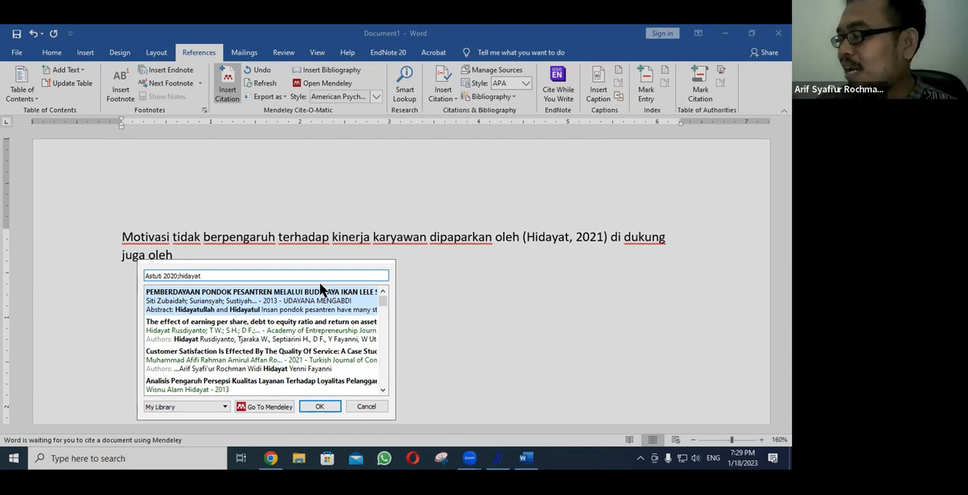
type("2021")
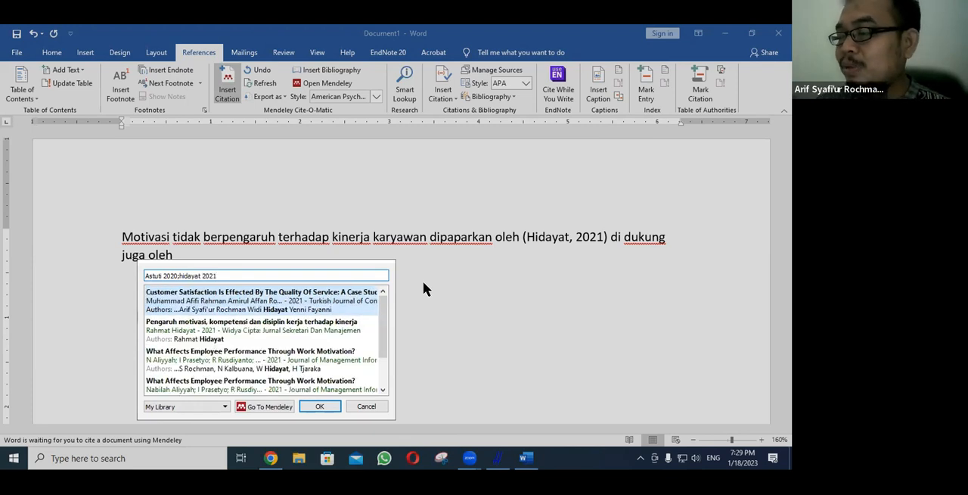
left_click(211, 336)
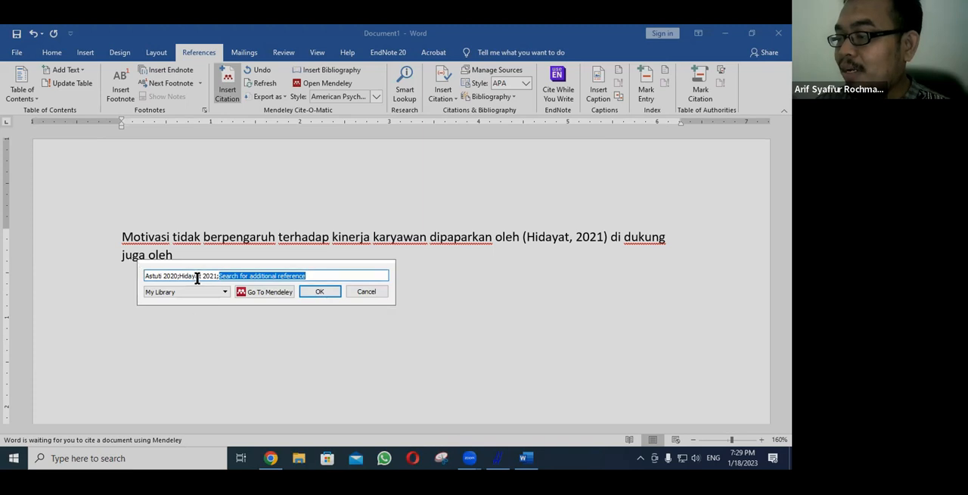
left_click(323, 292)
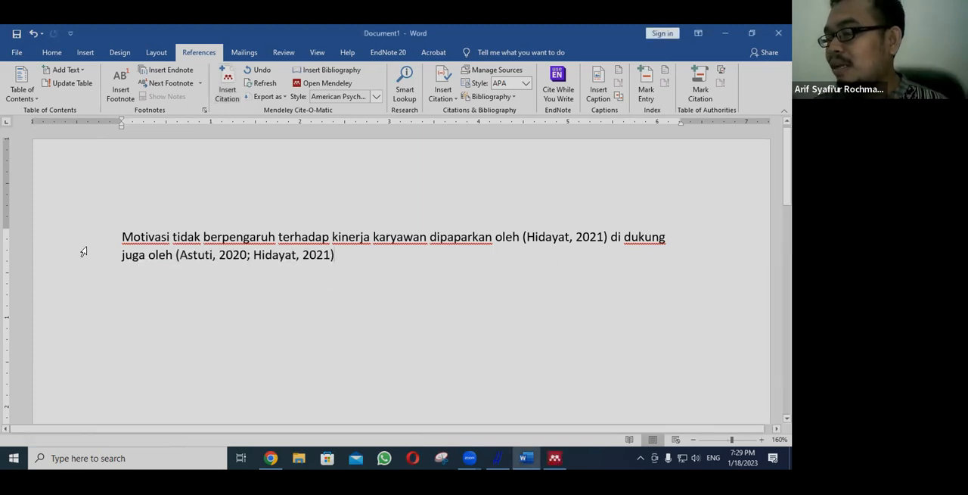
left_click_drag(84, 225, 335, 279)
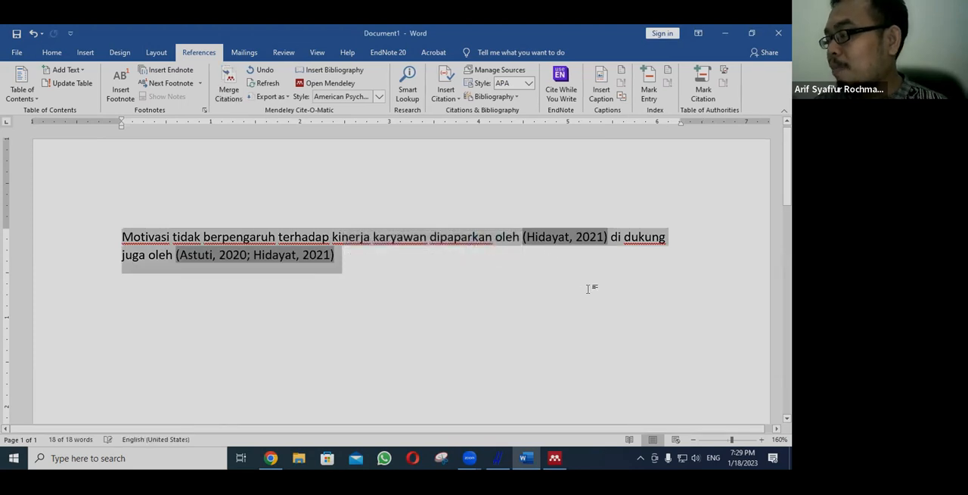
Step: Continue the sentence after the combined 2020 and 2021 citation with "akan tetapi ada hasil yang berpengaruh oleh"
left_click(545, 289)
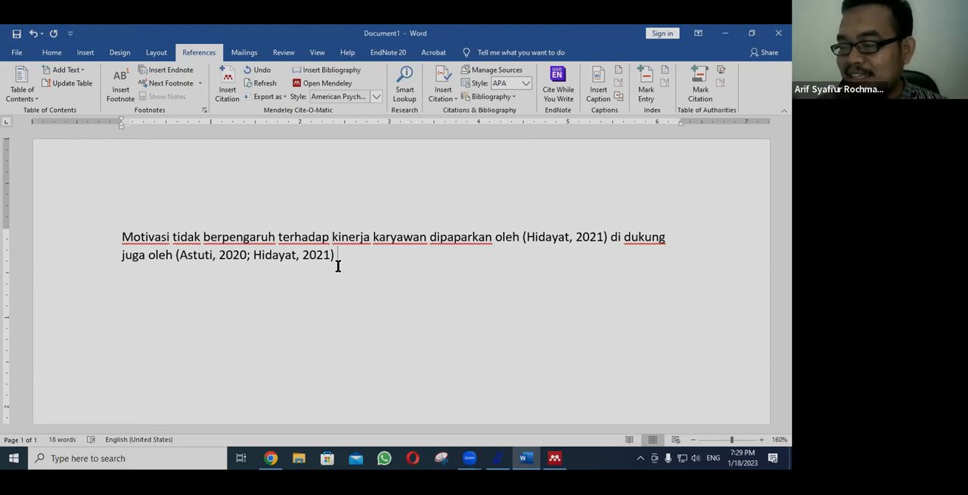
type("akan t")
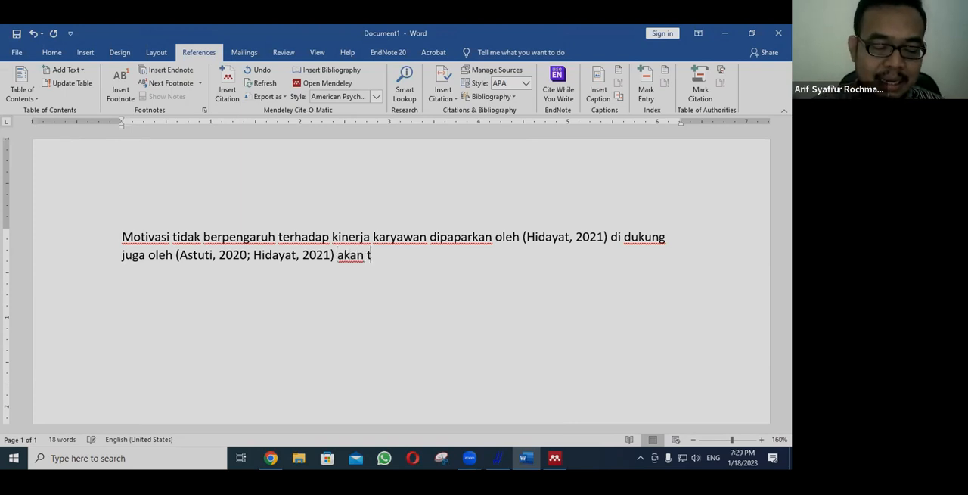
type("etapi ada has")
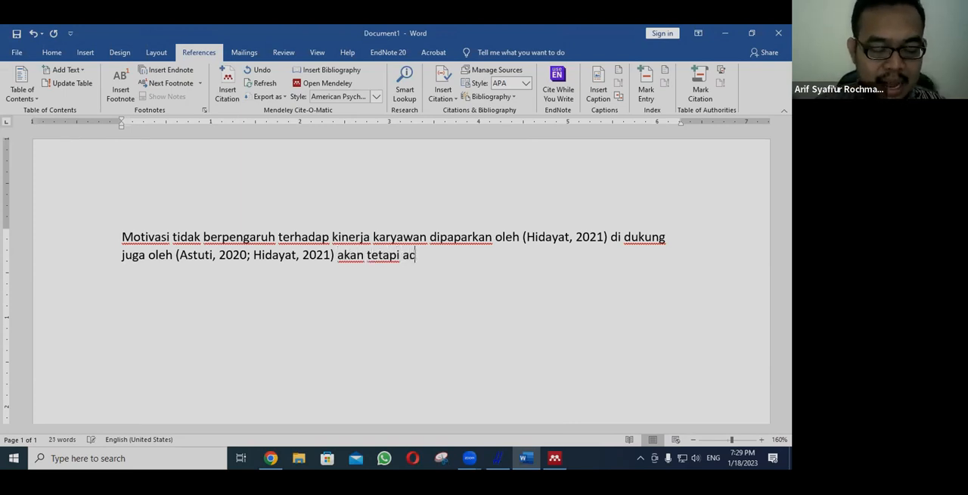
type("yang berpeng")
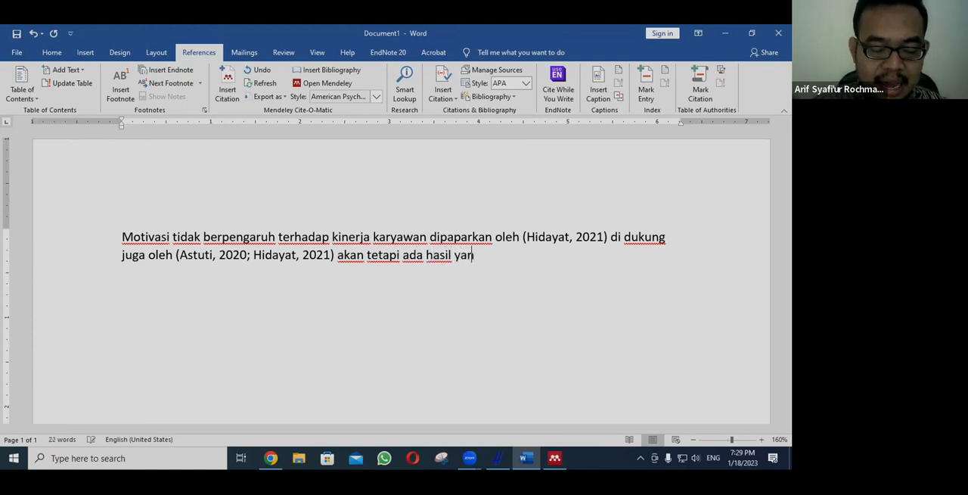
type("aruh oleh")
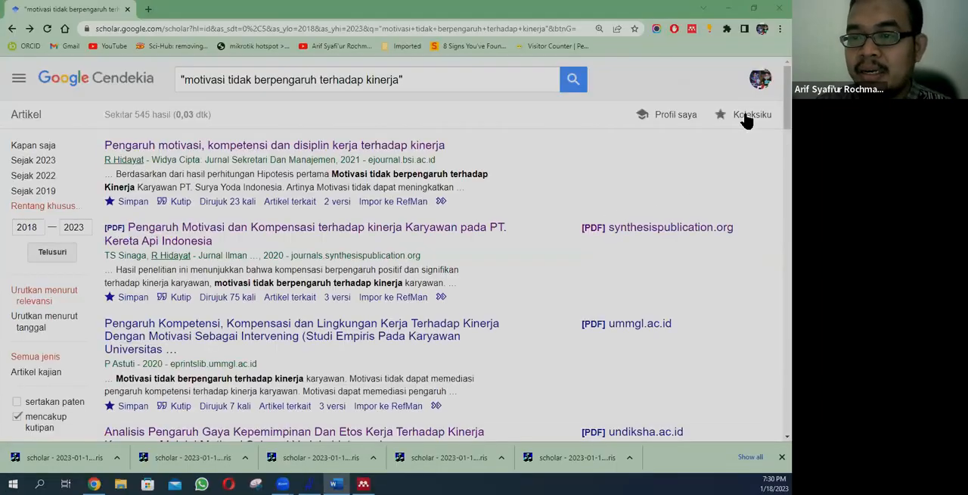
Step: Switch to Google Scholar, look through the articles saved in the personal library, and return to the search results
left_click(745, 115)
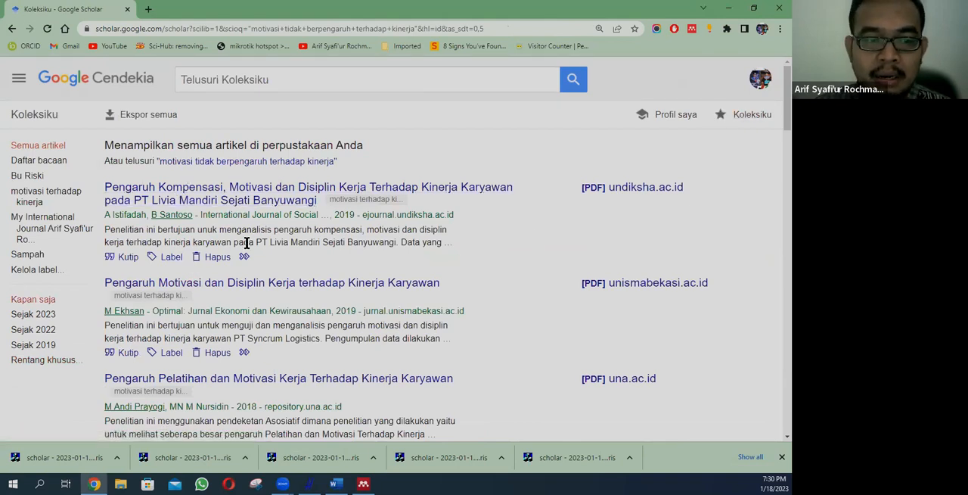
scroll(244, 250, "down", 1)
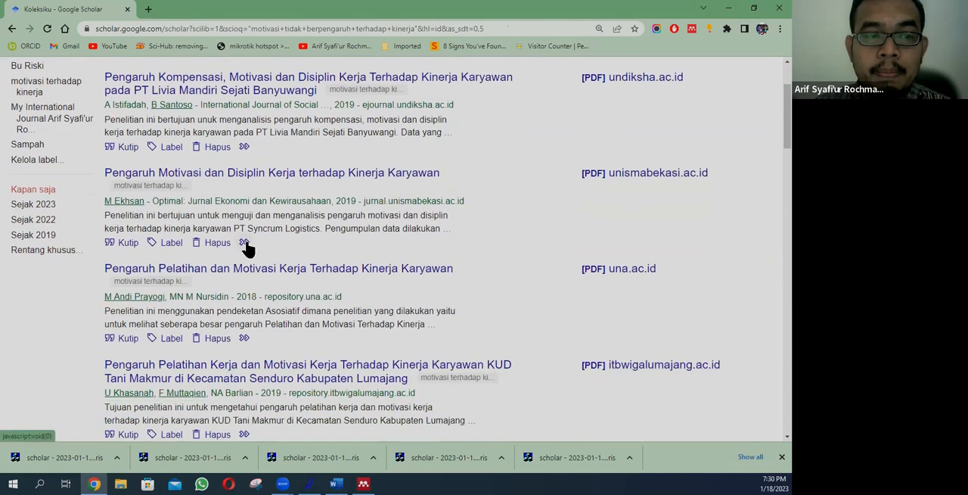
scroll(248, 250, "up", 1)
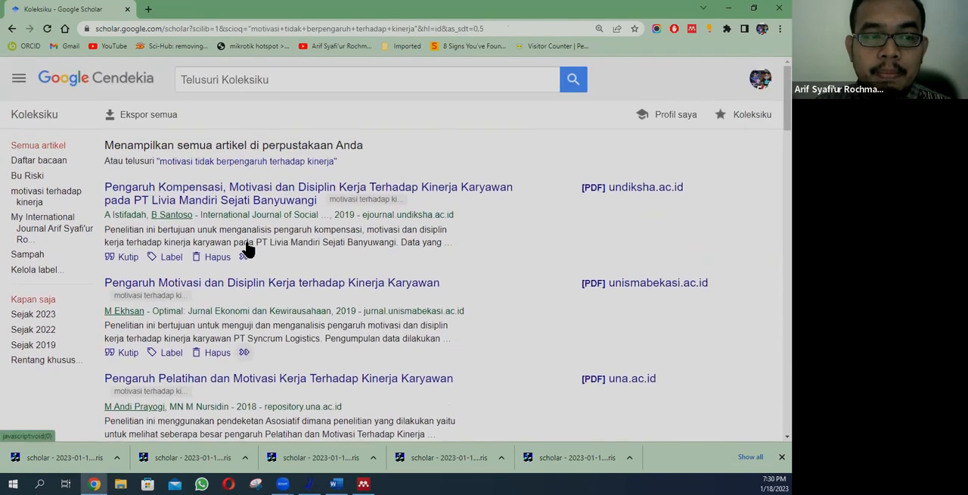
left_click(219, 162)
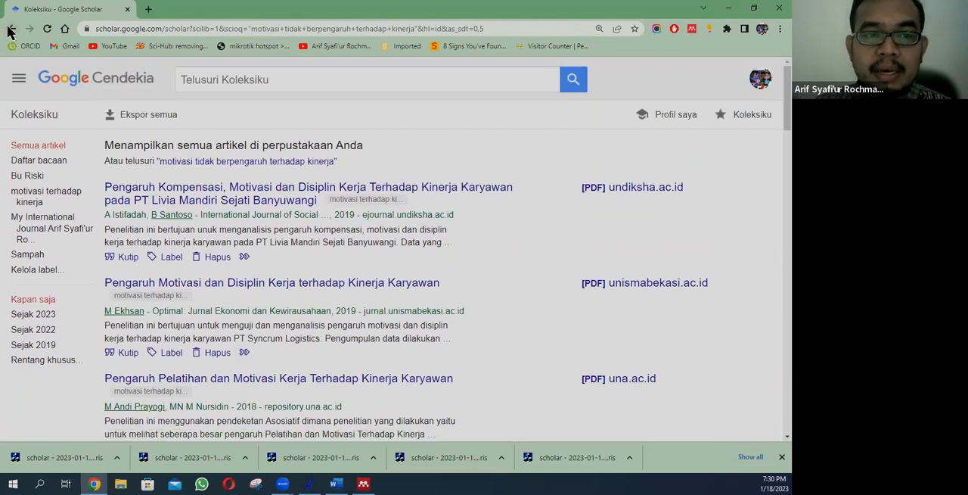
Step: Remove "tidak" from the quoted query and search for "motivasi berpengaruh terhadap kinerja"
left_click(257, 86)
key("BackSpace")
key("BackSpace")
key("BackSpace")
key("BackSpace")
key("BackSpace")
key("BackSpace")
key("Return")
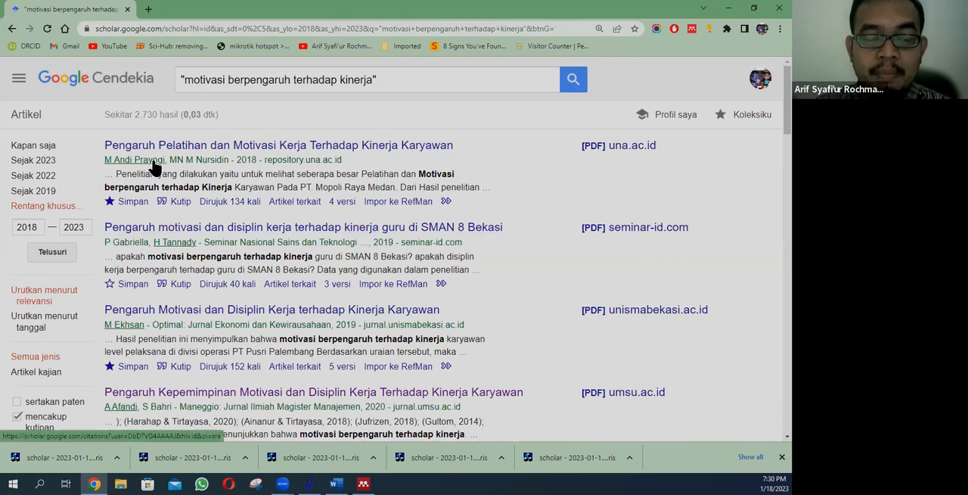
Step: Check how the 2018 una.ac.id article and the 2019 unismabekasi.ac.id article are cited
left_click(174, 206)
left_click(225, 162)
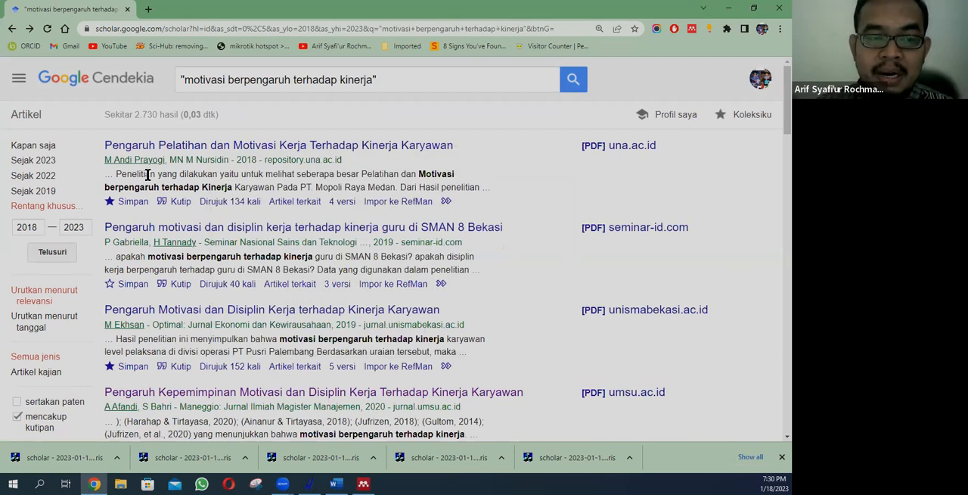
scroll(151, 227, "down", 1)
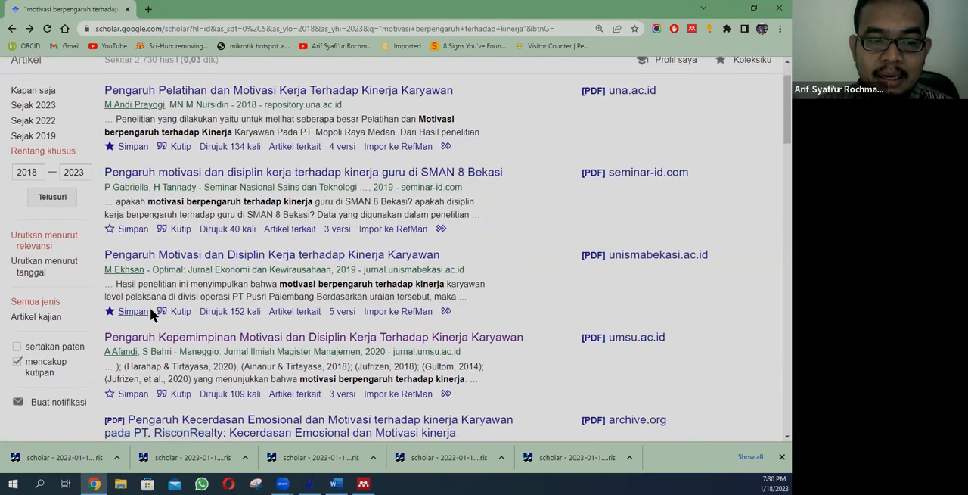
left_click(179, 311)
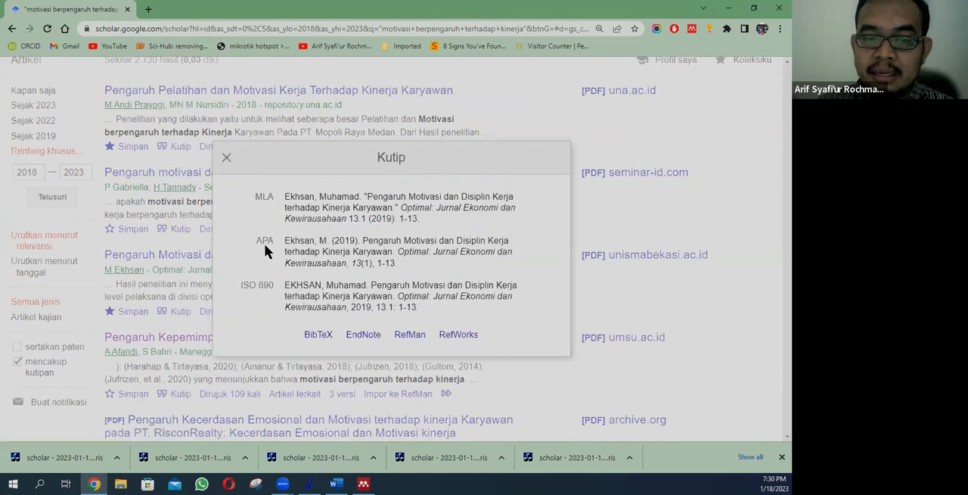
left_click(226, 158)
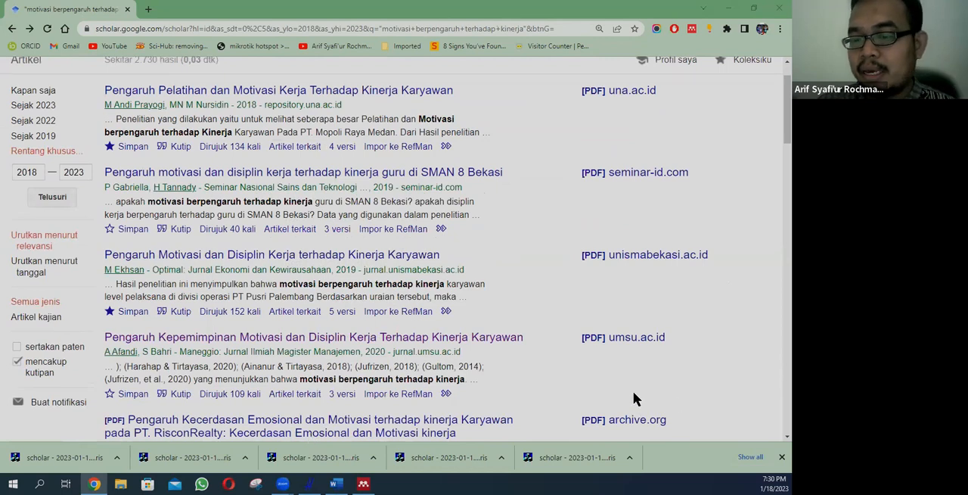
Step: Return to Word and add the word "penelitian" after "berpengaruh oleh"
key("alt+Tab")
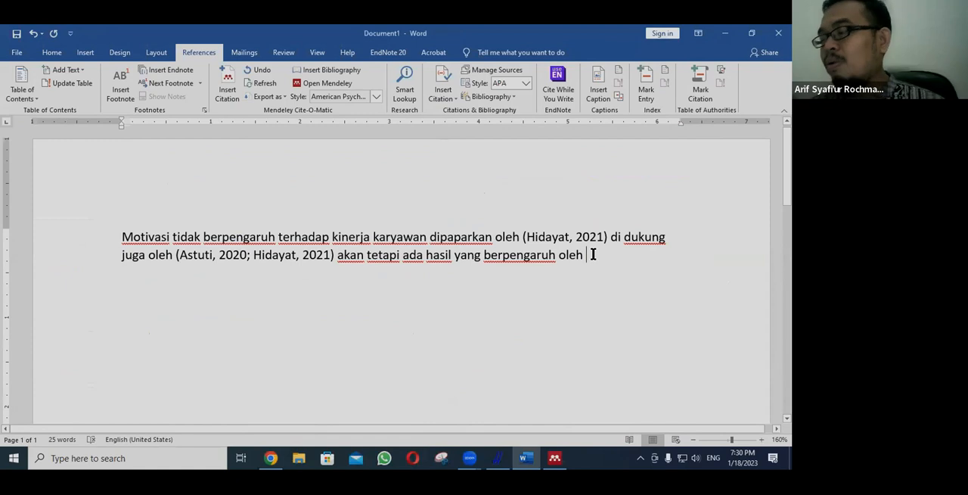
type("penel")
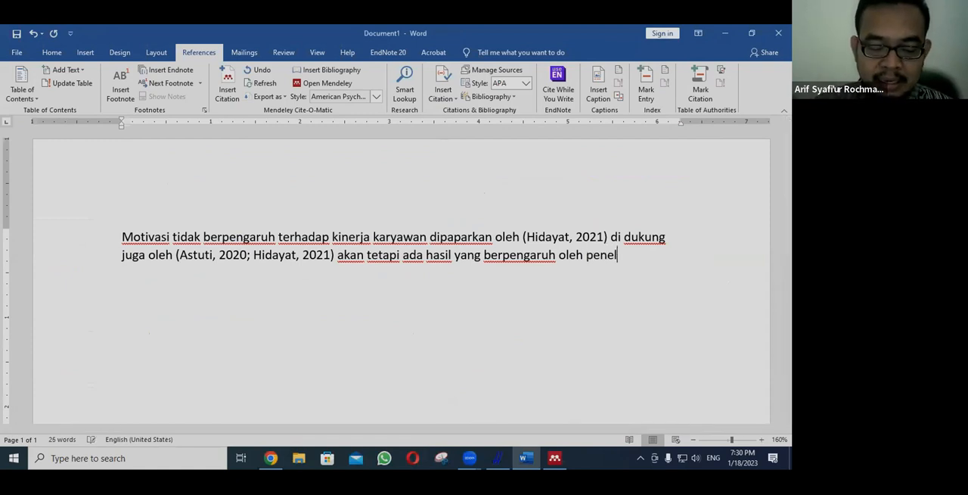
type("itian")
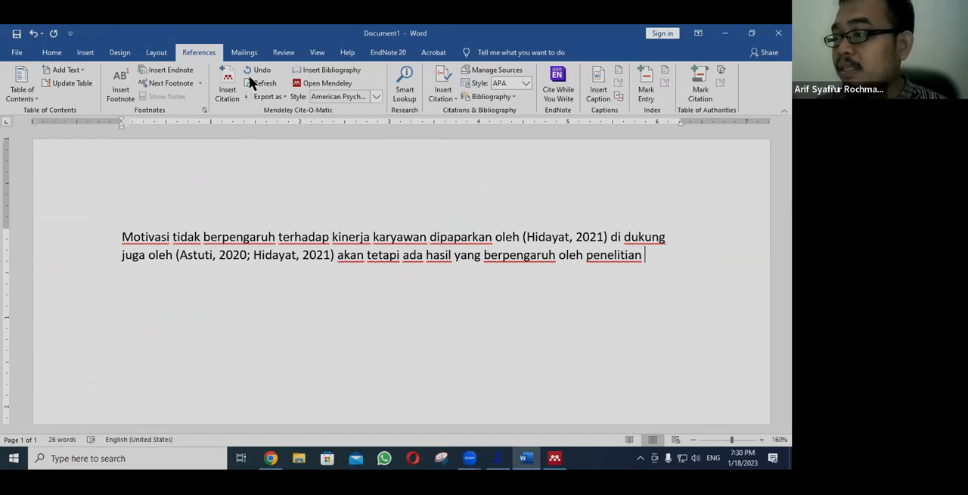
Step: Start a Mendeley citation after "penelitian" and add the 2018 article "Pengaruh Pelatihan dan Motivasi Kerja Terhadap Kinerja Karyawan" by author surname and year
left_click(227, 82)
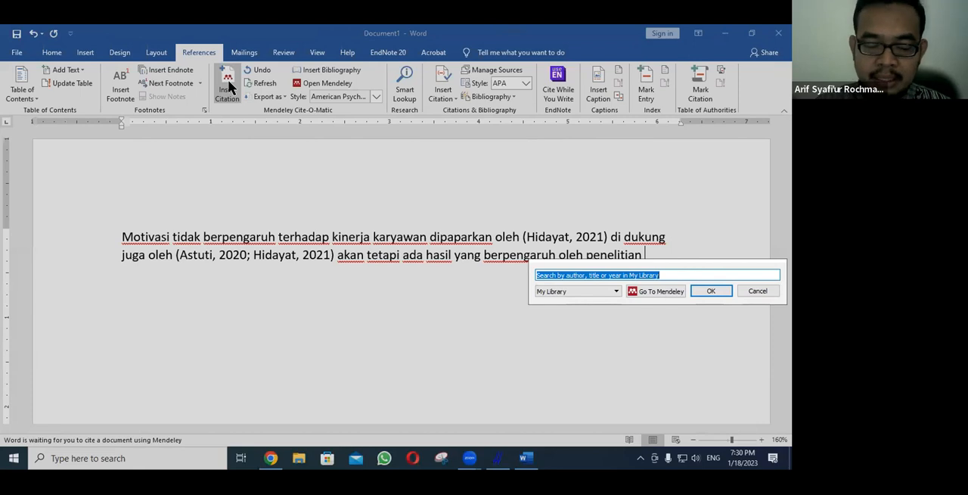
type("proyo")
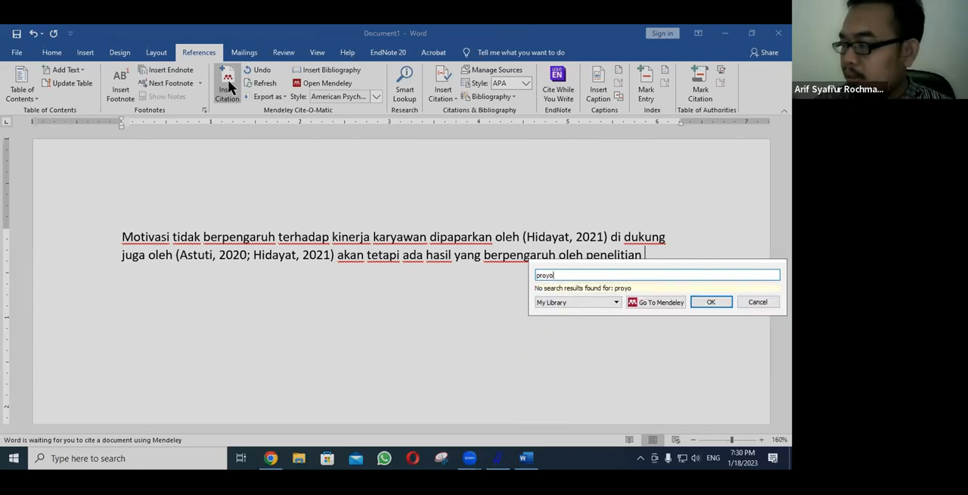
key("BackSpace")
key("BackSpace")
key("BackSpace")
type("ay")
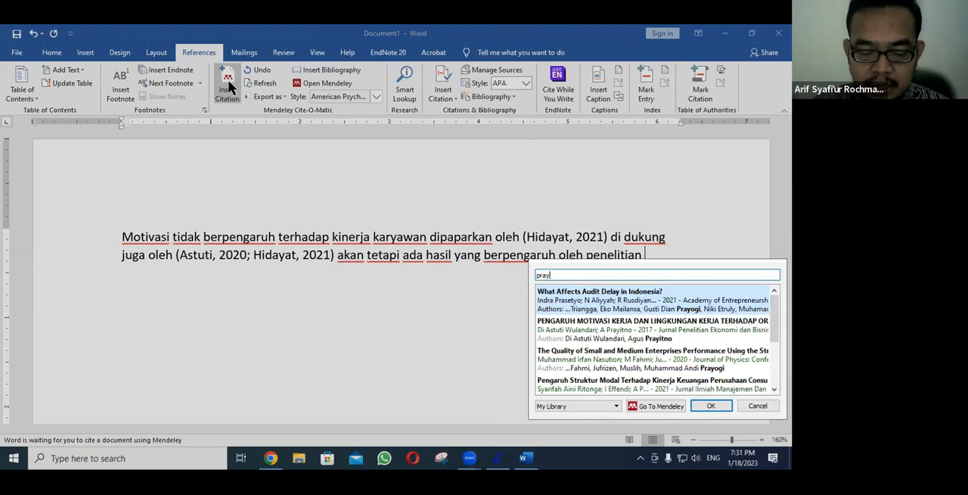
type("ogi 2")
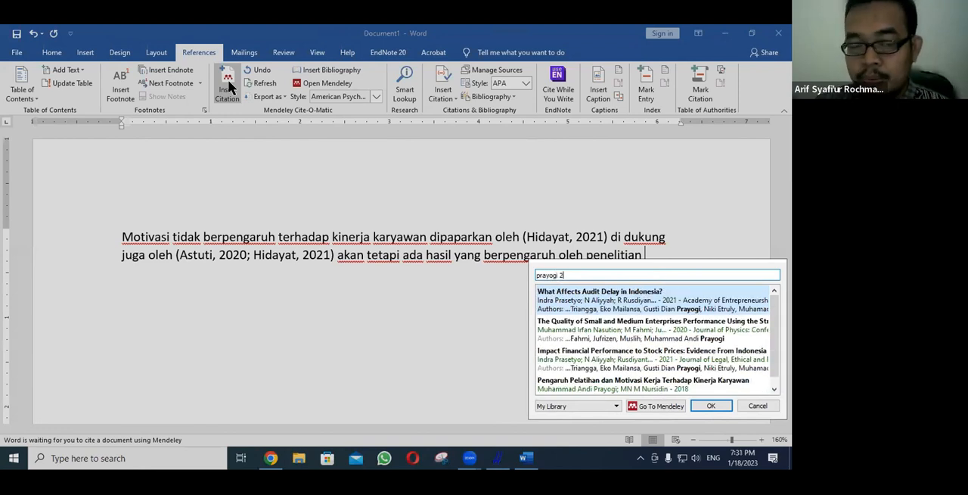
type("018")
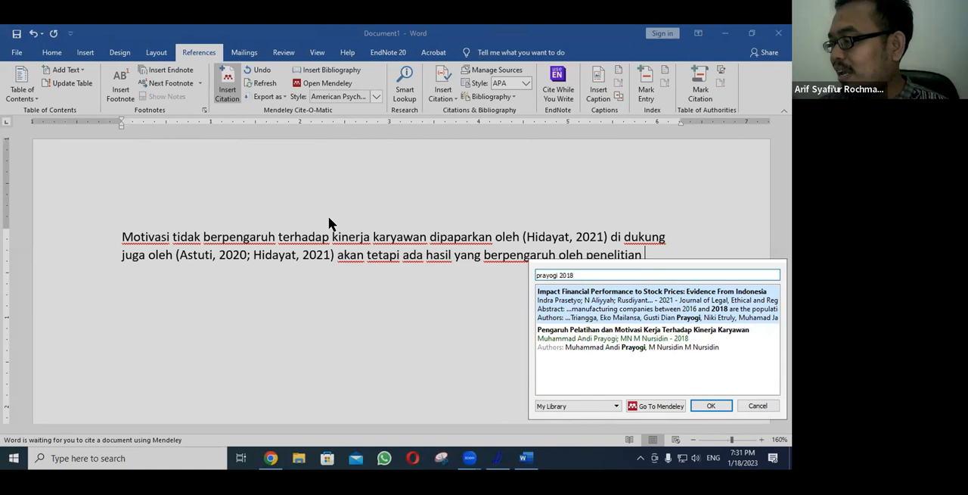
left_click(619, 341)
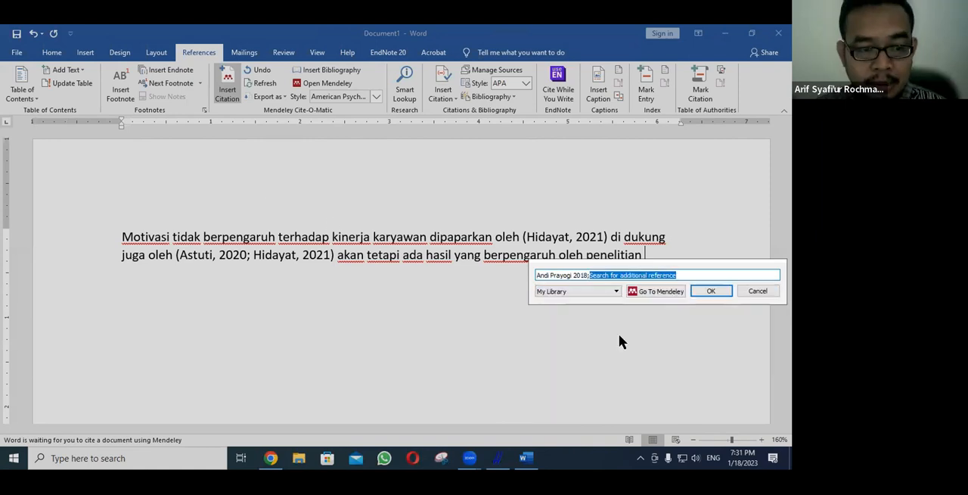
Step: Add the 2019 article "Pengaruh Motivasi dan Disiplin Kerja terhadap Kinerja Karyawan" to the same citation by author surname and insert it
type("e")
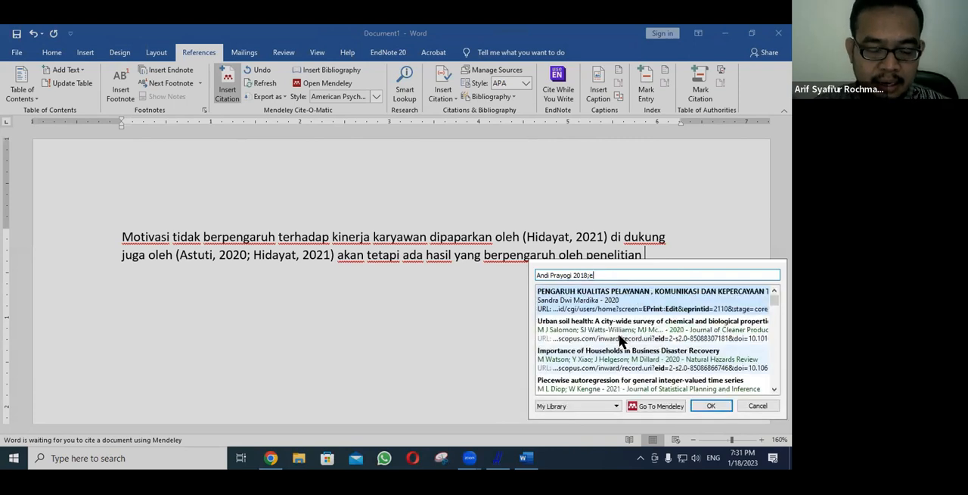
type("khsan")
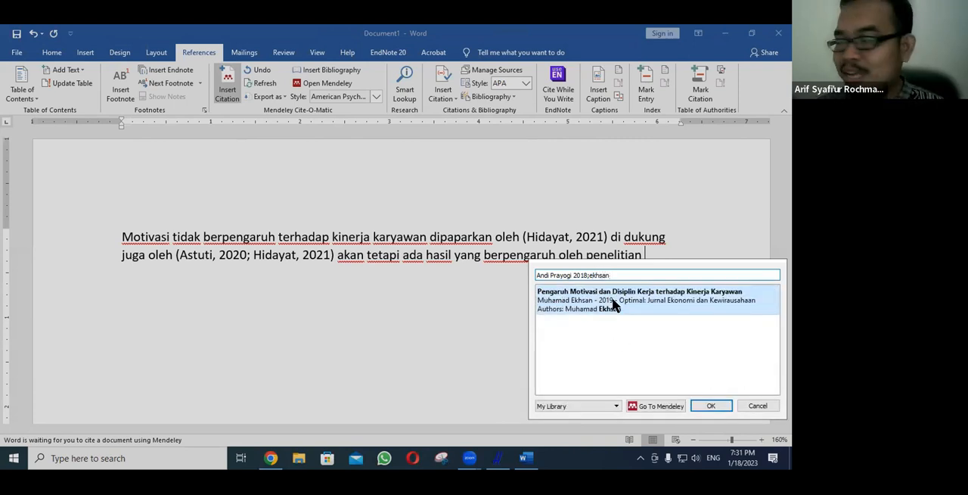
left_click(614, 302)
left_click(716, 288)
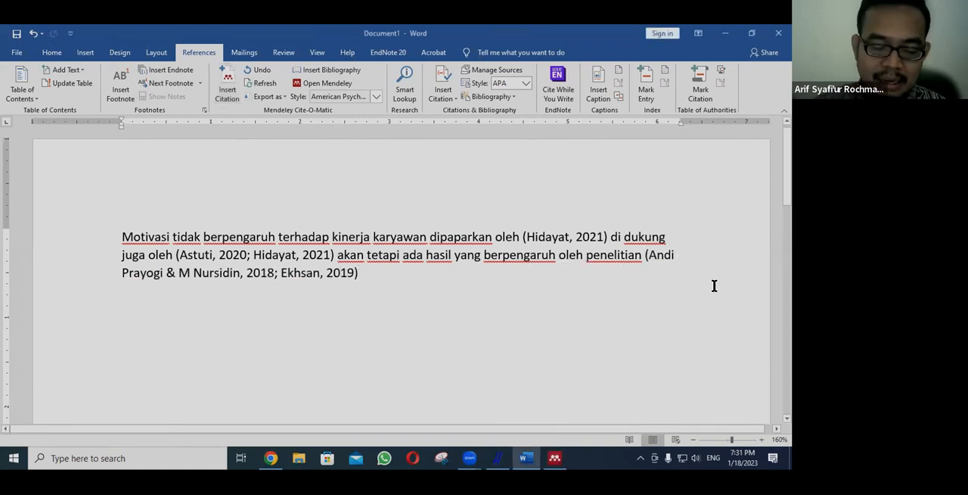
Step: Continue the passage after the last citation with the text "dst.... (justifikasi)"
type("dst....")
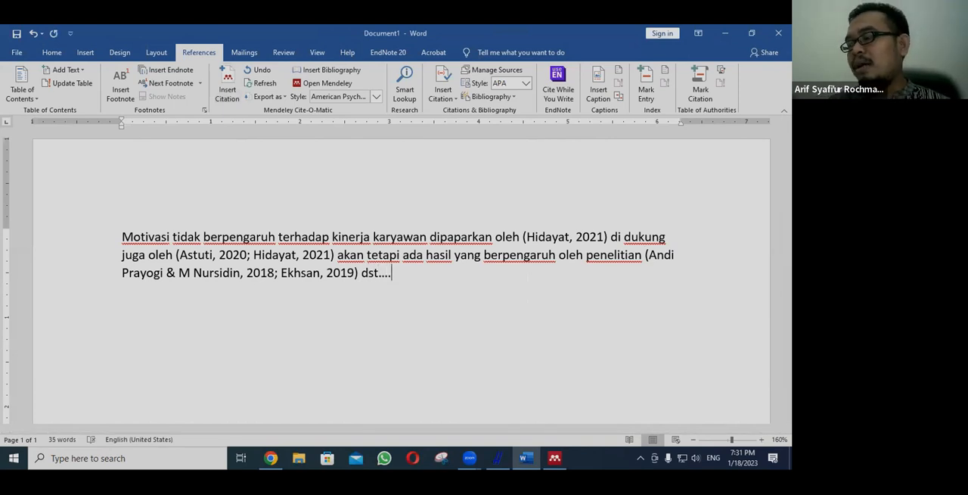
type(" (j")
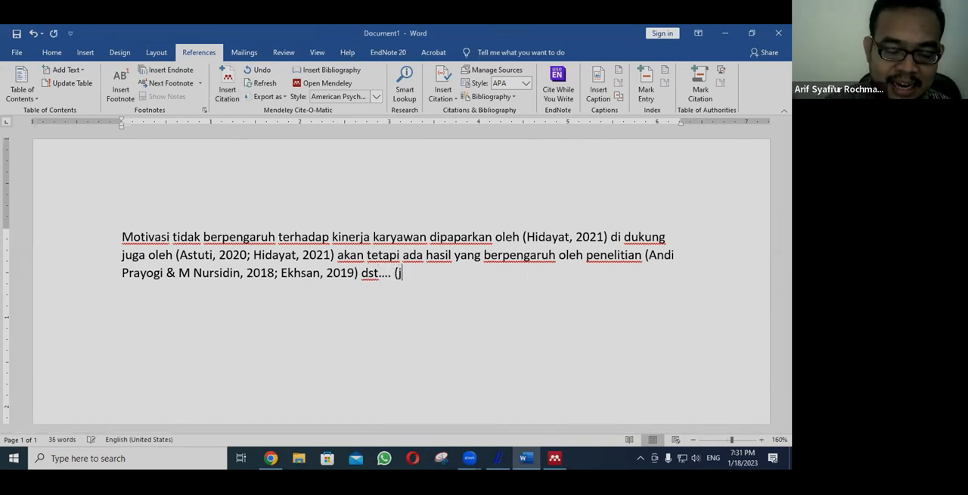
type("ustifi")
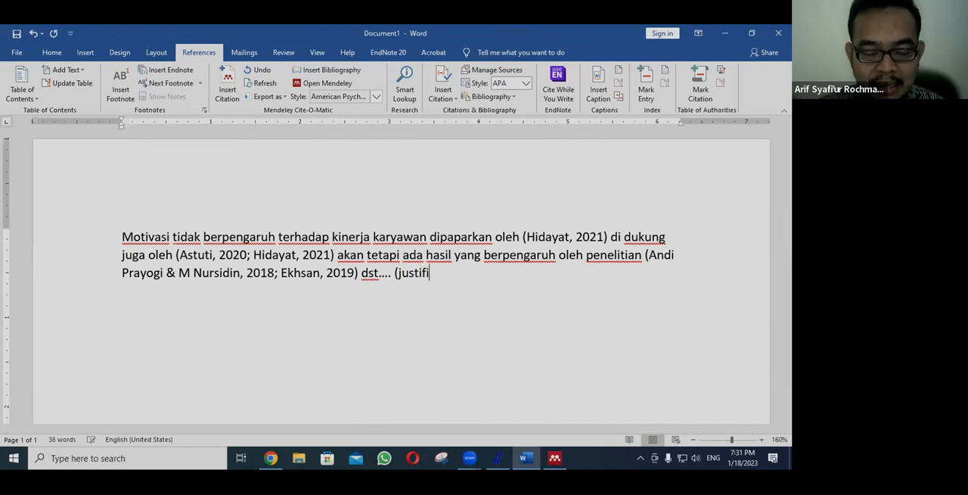
type("kasi")
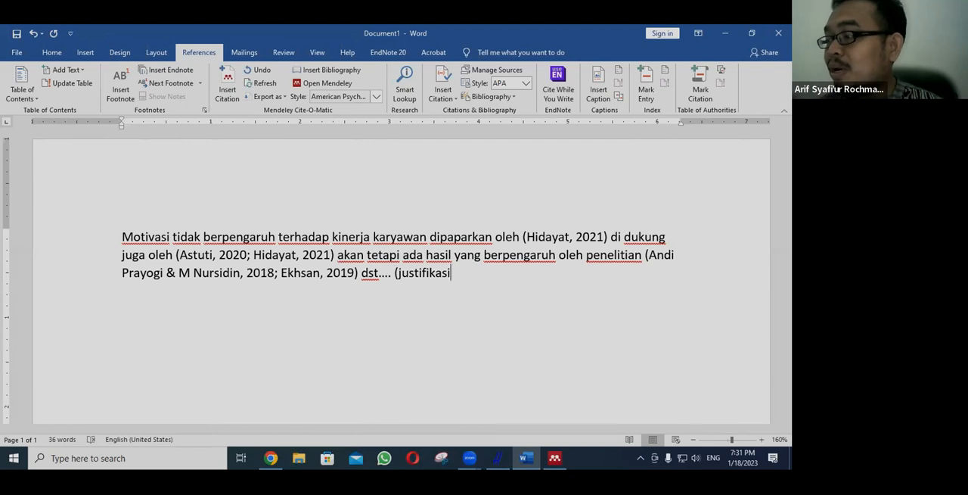
type(")")
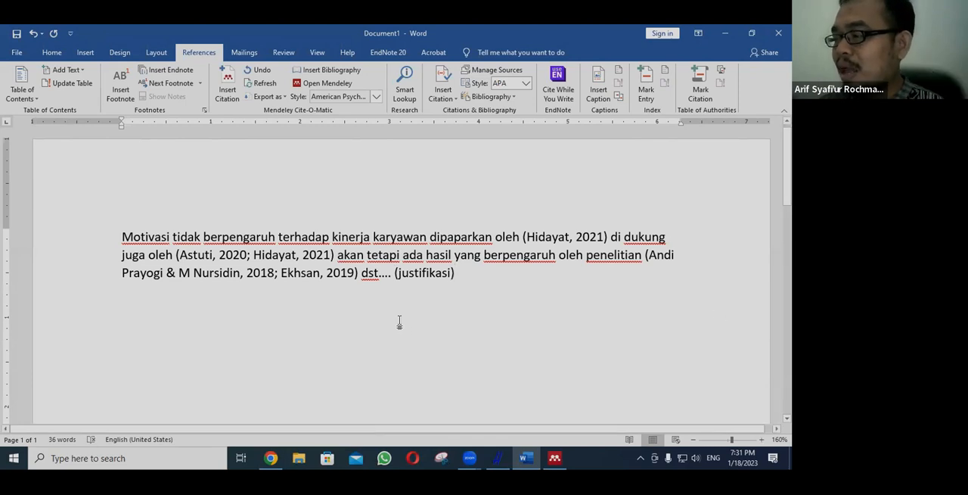
Step: Add the heading "Daftar Pustaka" on its own line below the passage, followed by an empty paragraph
key("Return")
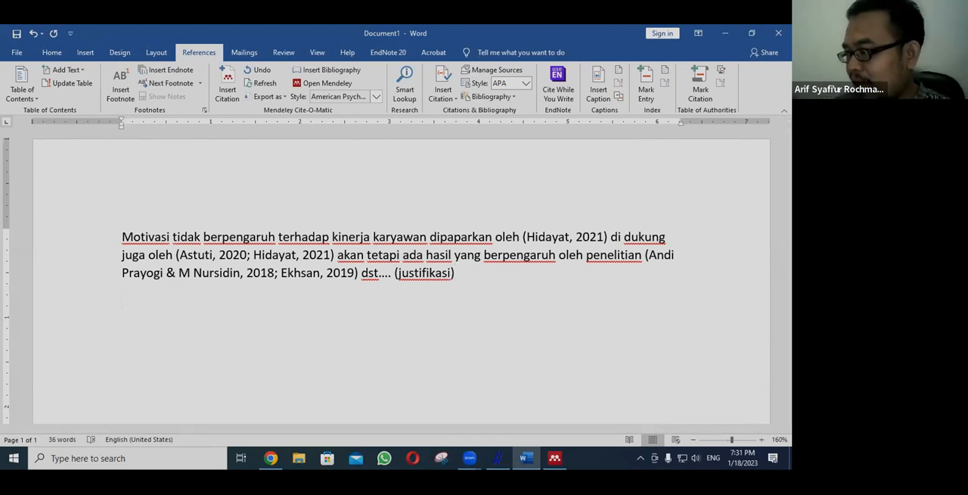
scroll(406, 309, "up", 2, "ctrl")
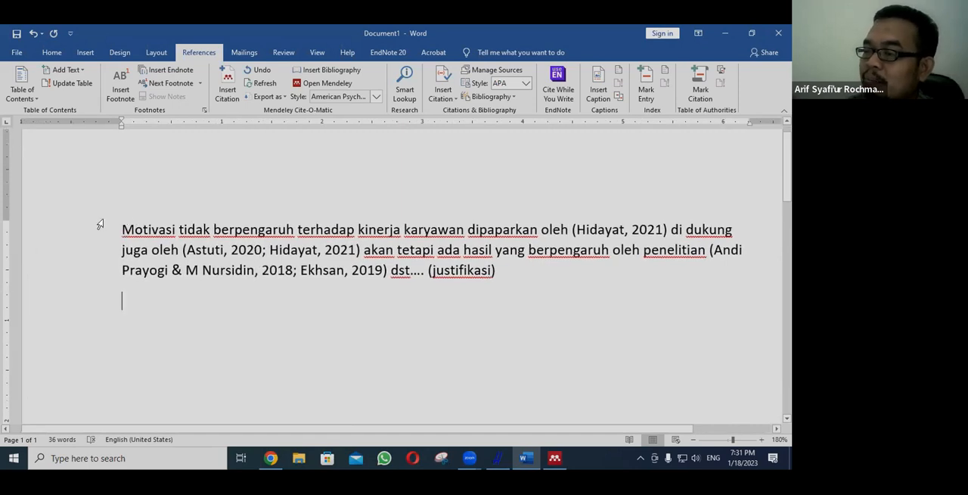
left_click_drag(106, 227, 622, 270)
left_click(146, 304)
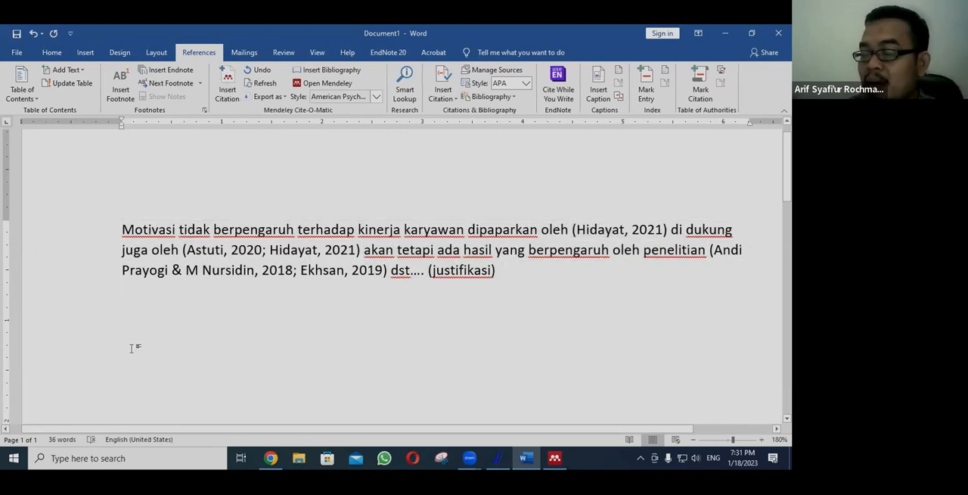
scroll(210, 298, "down", 10)
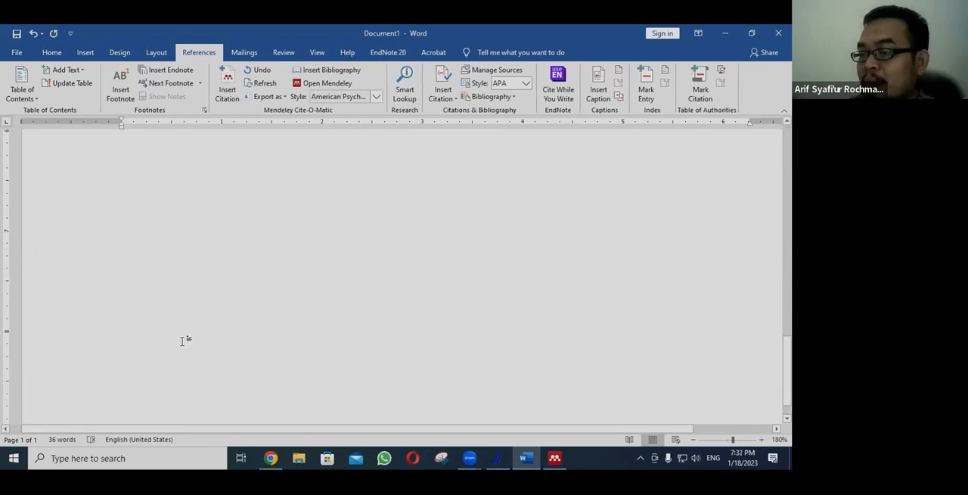
scroll(184, 339, "up", 10)
scroll(179, 338, "up", 1)
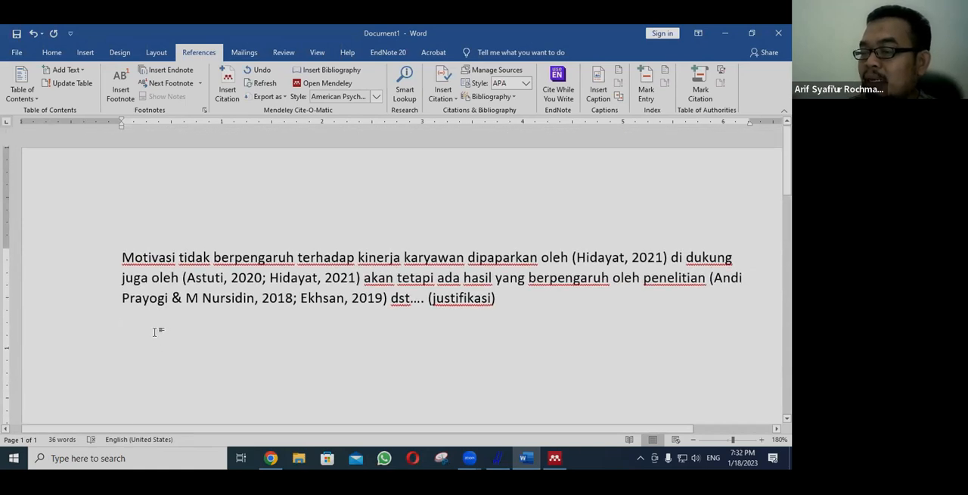
key("Return")
type("Daftar ")
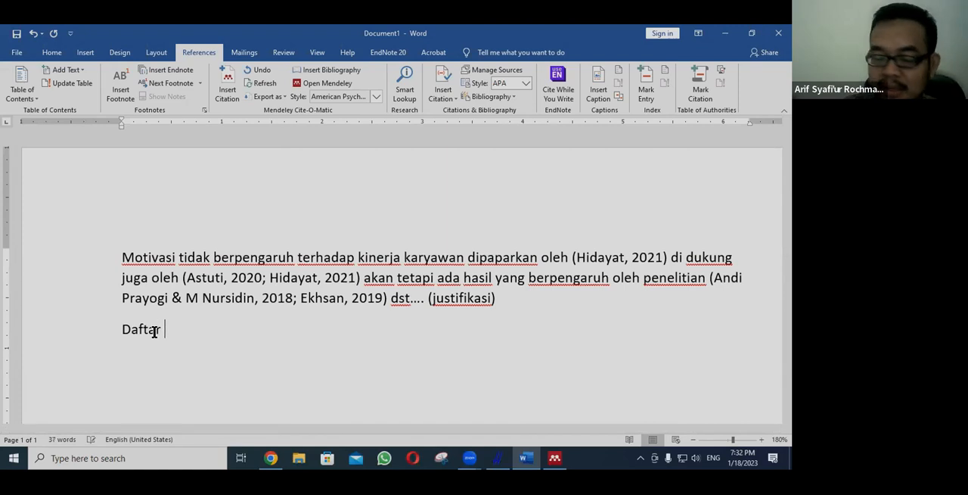
type("Pustaka")
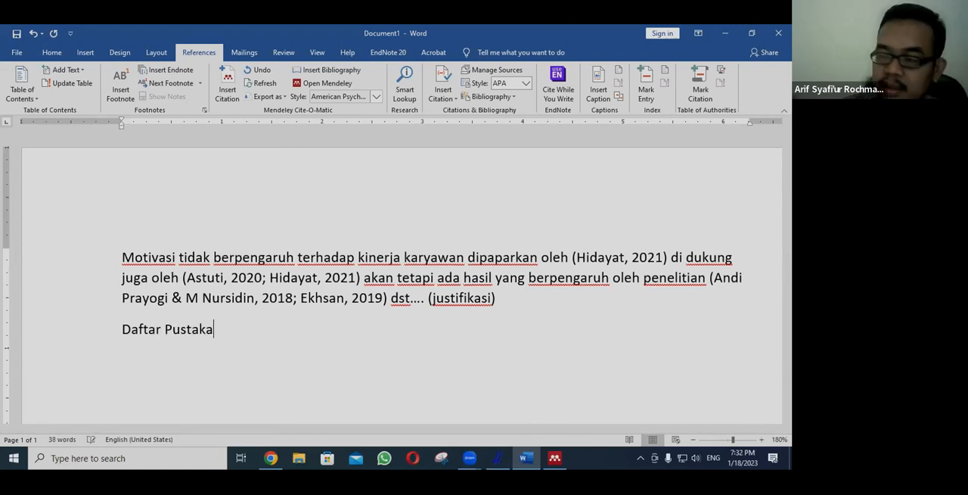
key("Return")
Step: Set the font of the entire document to Times New Roman
key("ctrl+a")
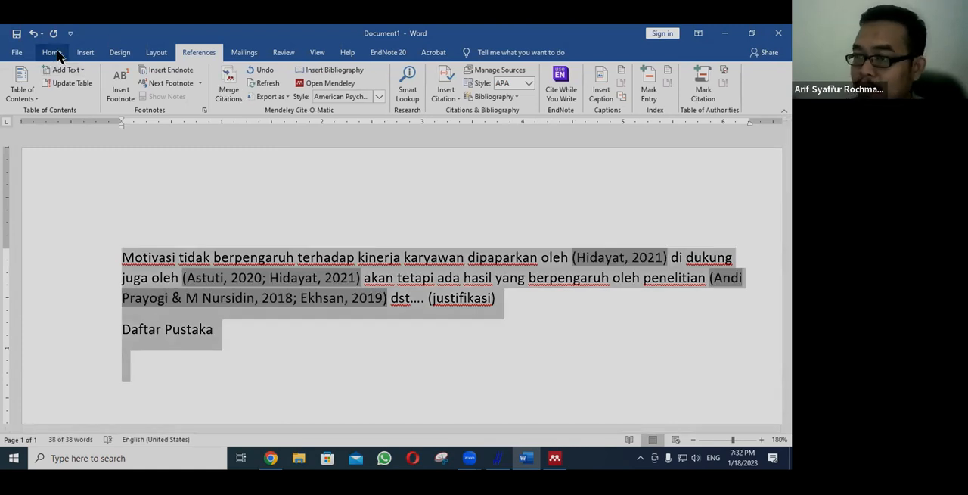
left_click(59, 55)
left_click(121, 75)
type("T")
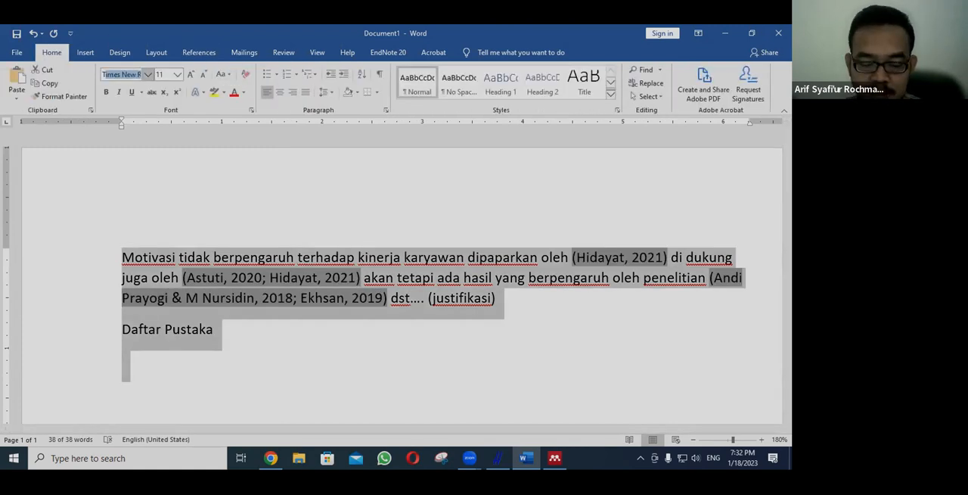
type("imes")
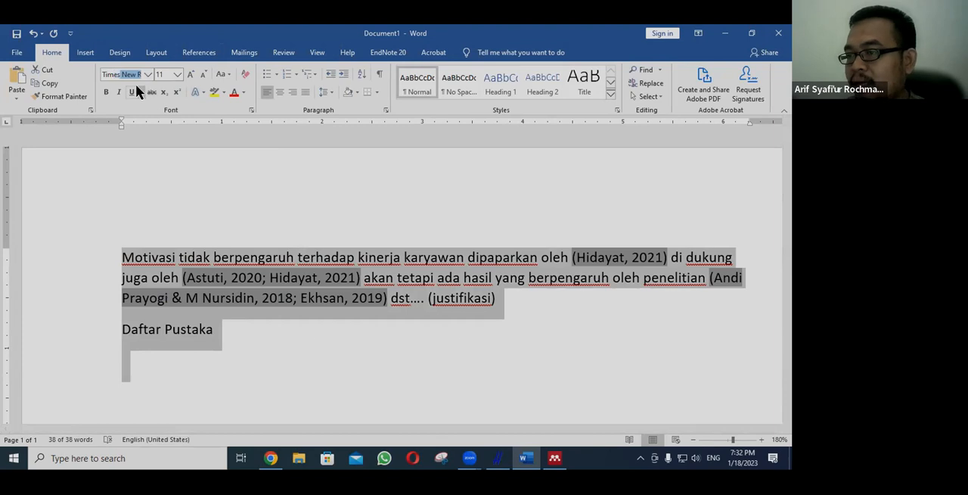
key("Return")
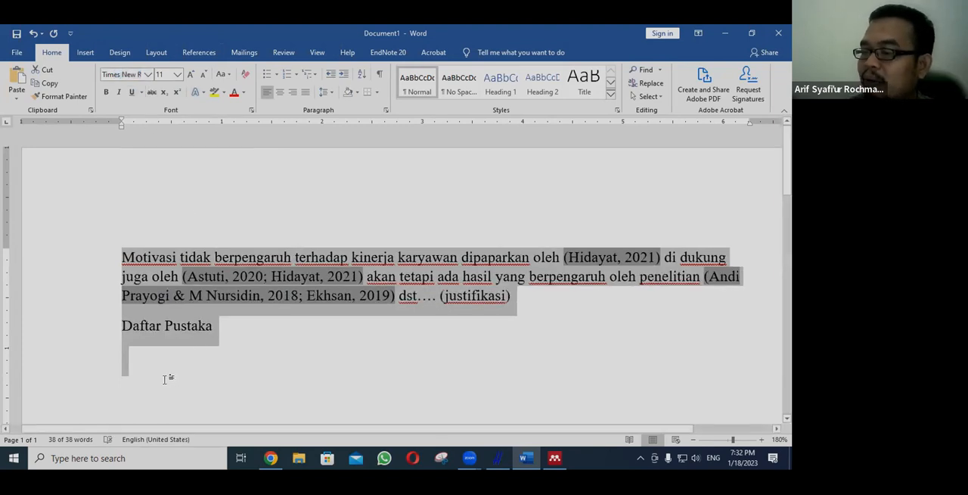
Step: Insert the Mendeley bibliography in the empty paragraph under the "Daftar Pustaka" heading
left_click(179, 357)
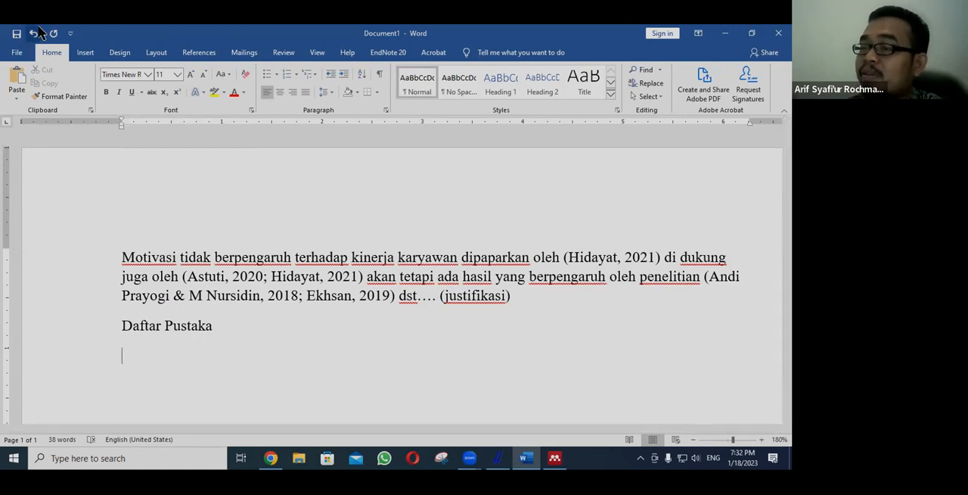
left_click(197, 52)
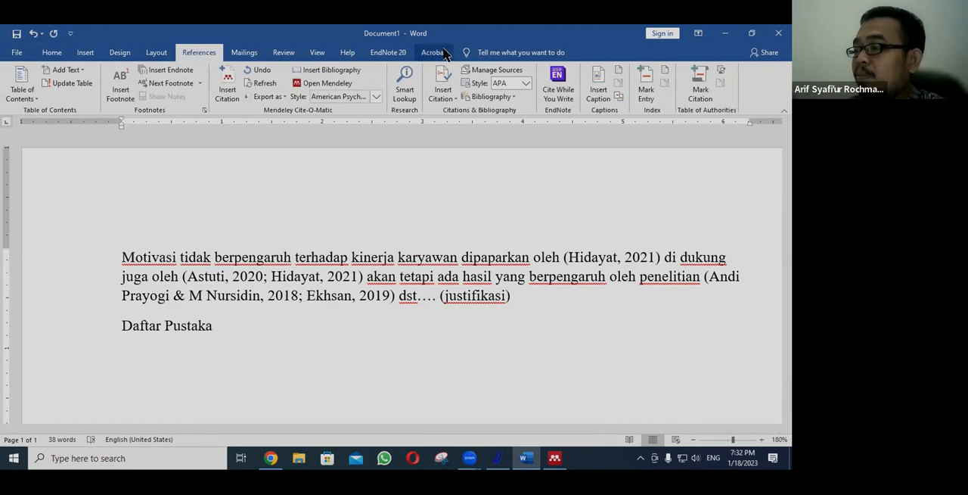
left_click(327, 72)
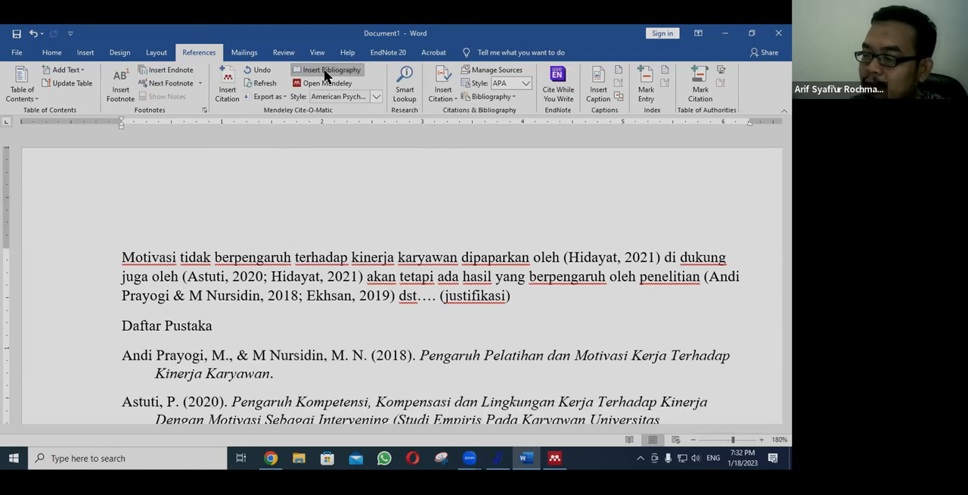
scroll(350, 220, "down", 3)
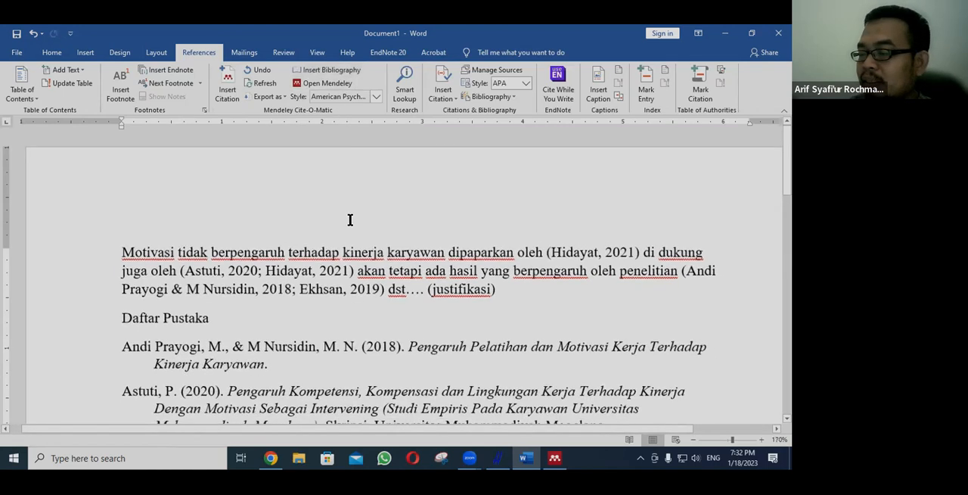
scroll(350, 220, "down", 3)
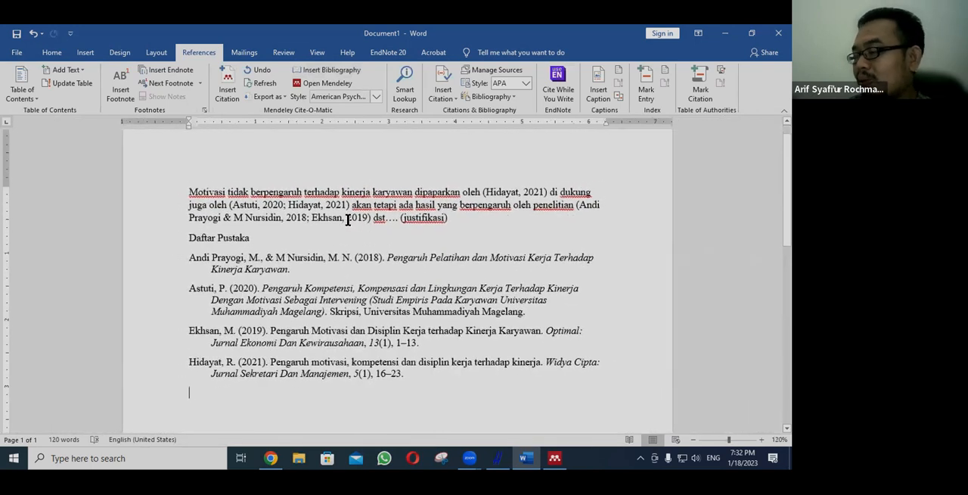
scroll(296, 216, "up", 1)
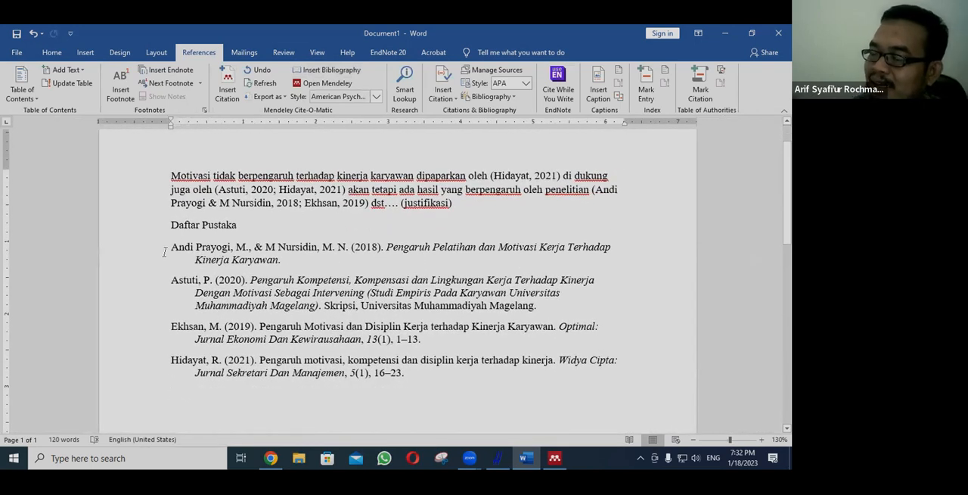
Step: Justify all the bibliography entries under "Daftar Pustaka"
left_click_drag(166, 251, 454, 417)
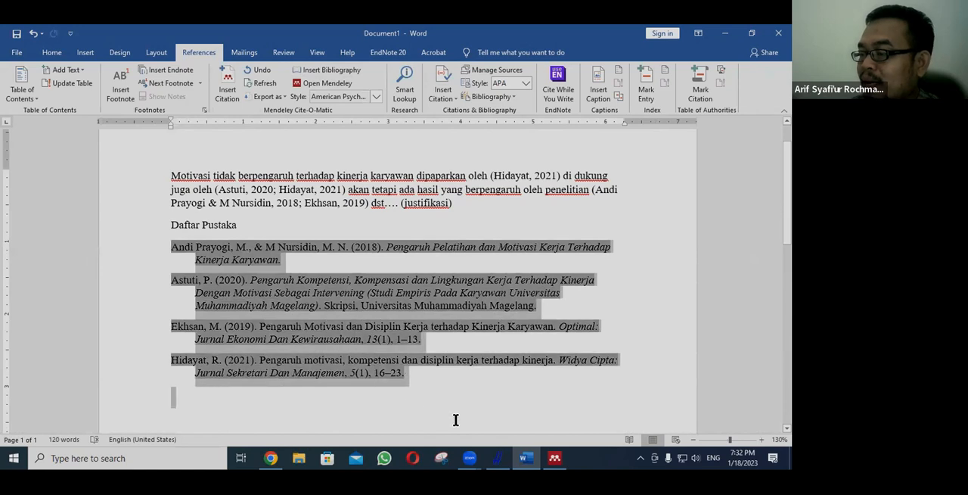
left_click(52, 52)
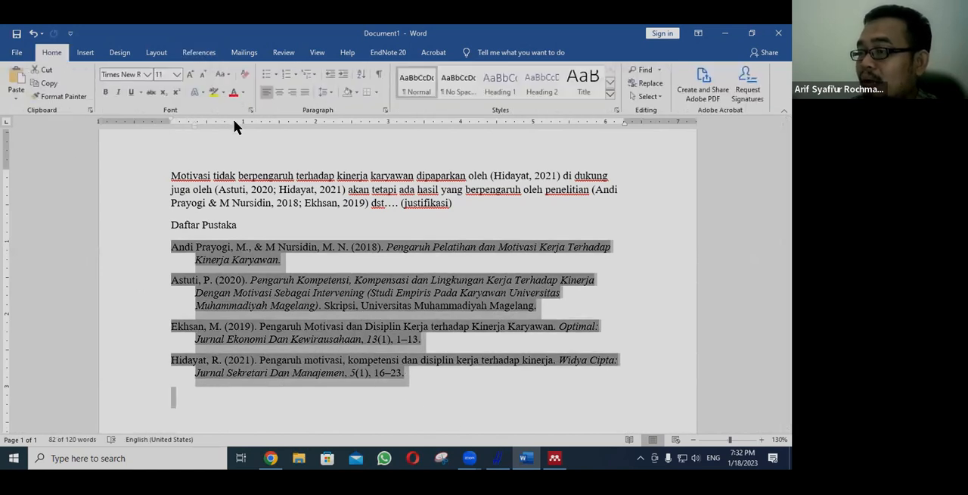
left_click(303, 93)
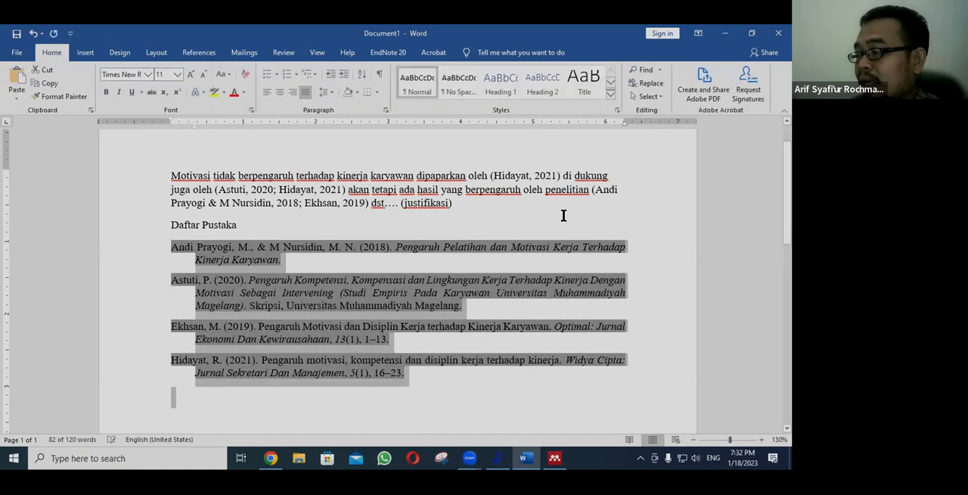
left_click(608, 221)
scroll(310, 228, "up", 1)
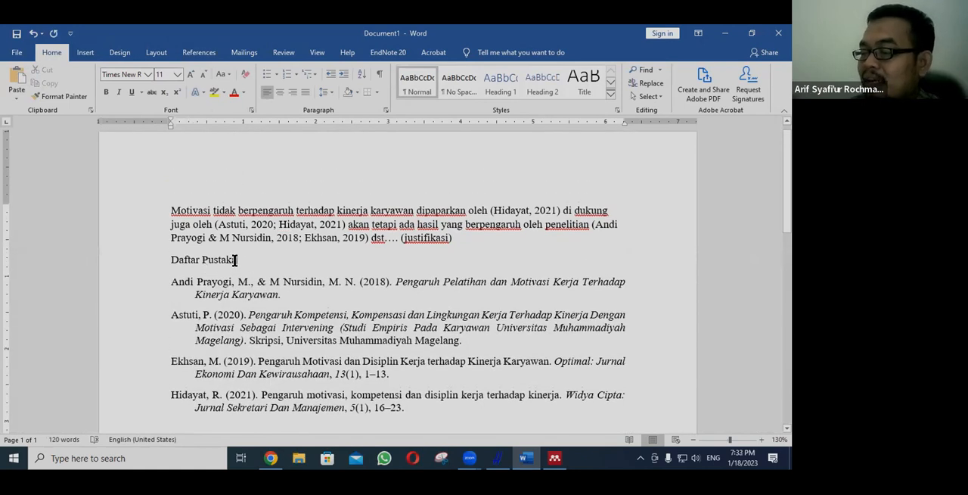
Step: Change the Mendeley citation style of the document to IEEE and check the citations in the passage
scroll(246, 353, "down", 1)
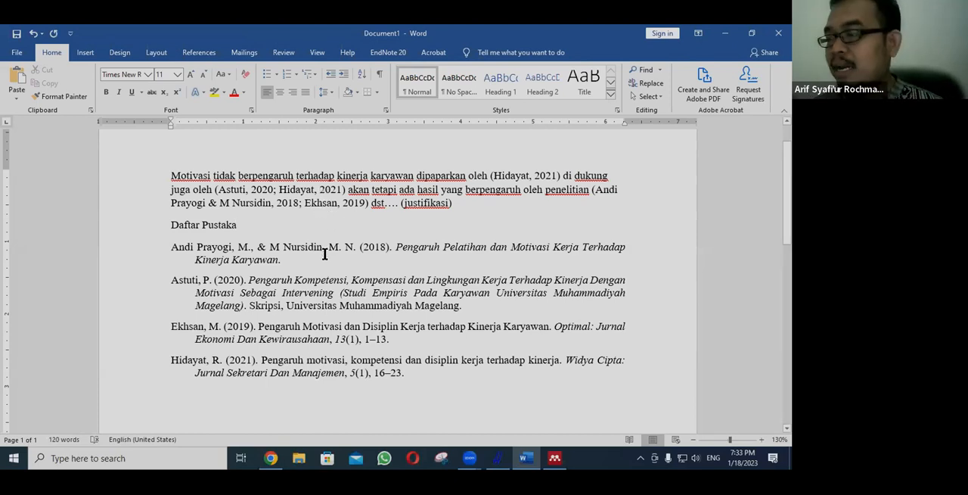
left_click(196, 53)
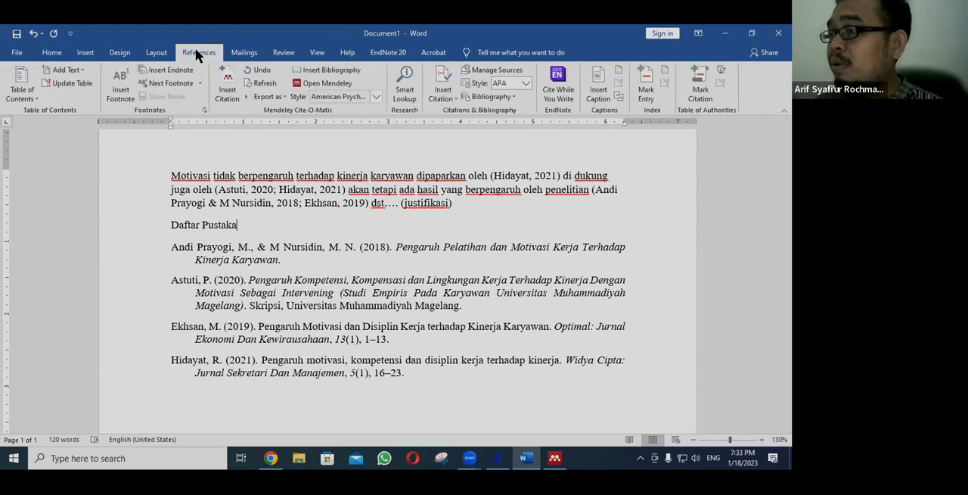
left_click(376, 98)
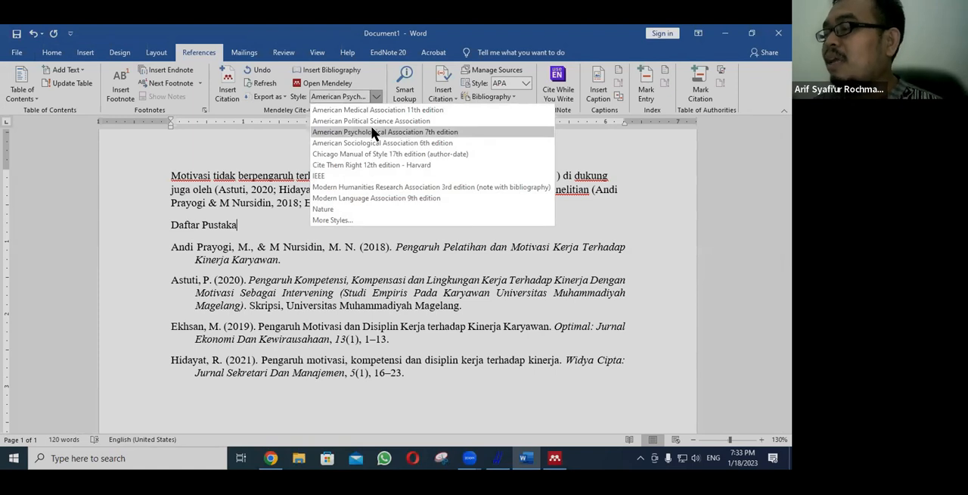
left_click(326, 176)
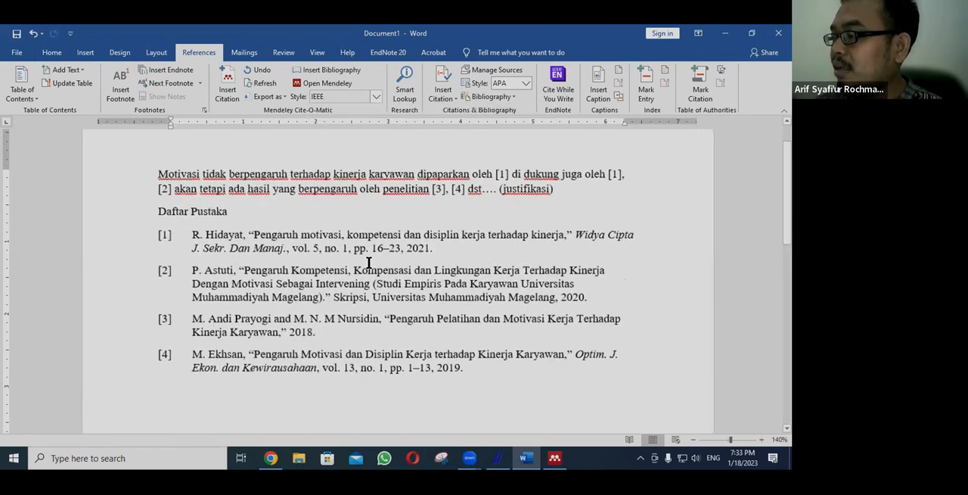
scroll(179, 156, "up", 2)
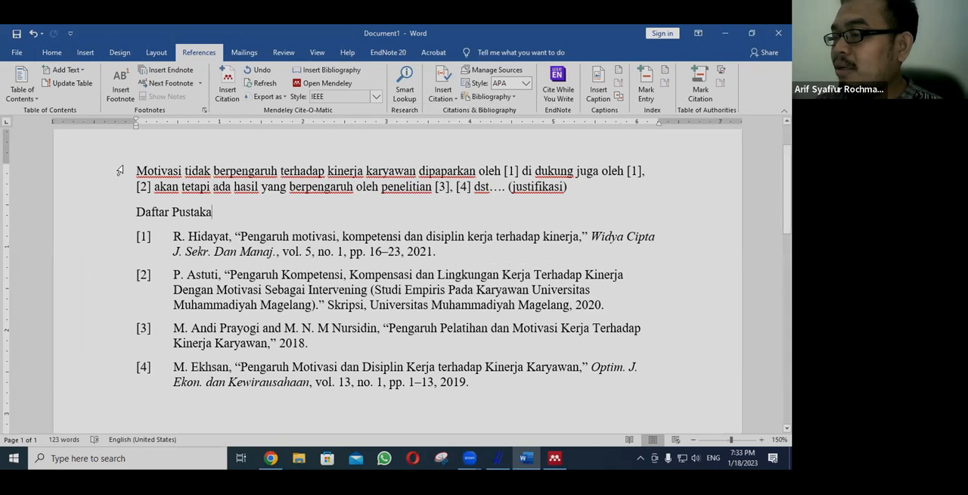
left_click_drag(133, 168, 520, 198)
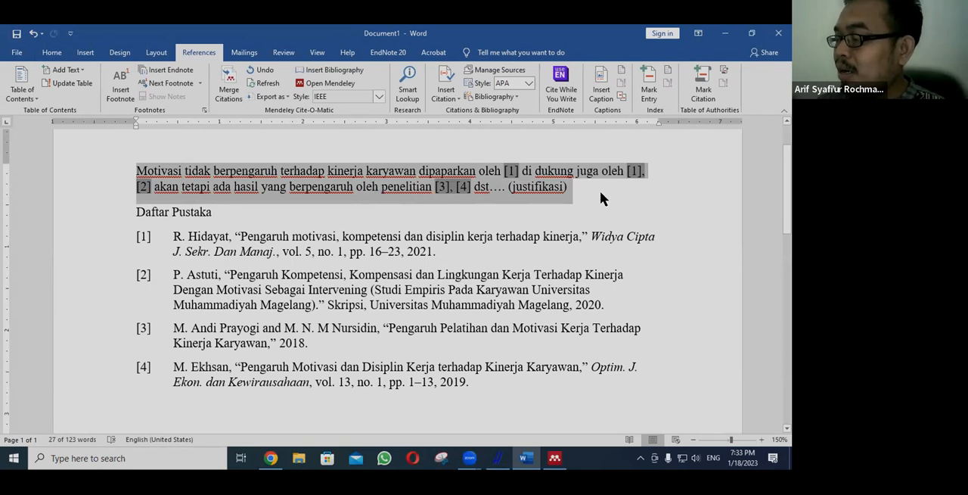
Step: Switch the Mendeley citation style to American Psychological Association 7th edition and back to IEEE
left_click(378, 96)
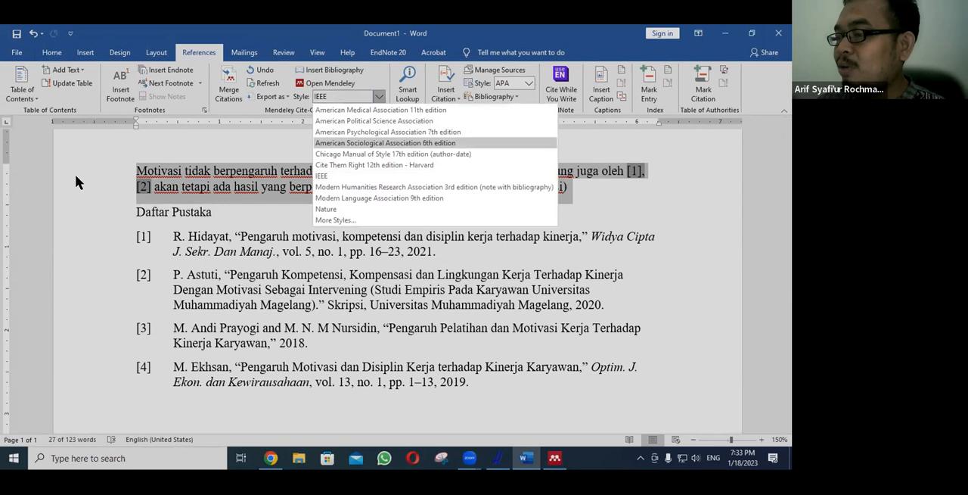
left_click(431, 175)
left_click(378, 93)
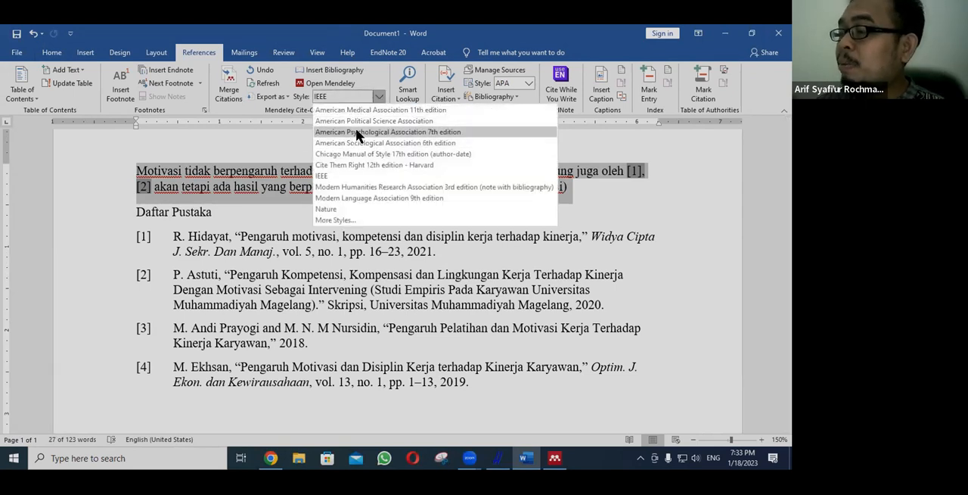
left_click(357, 132)
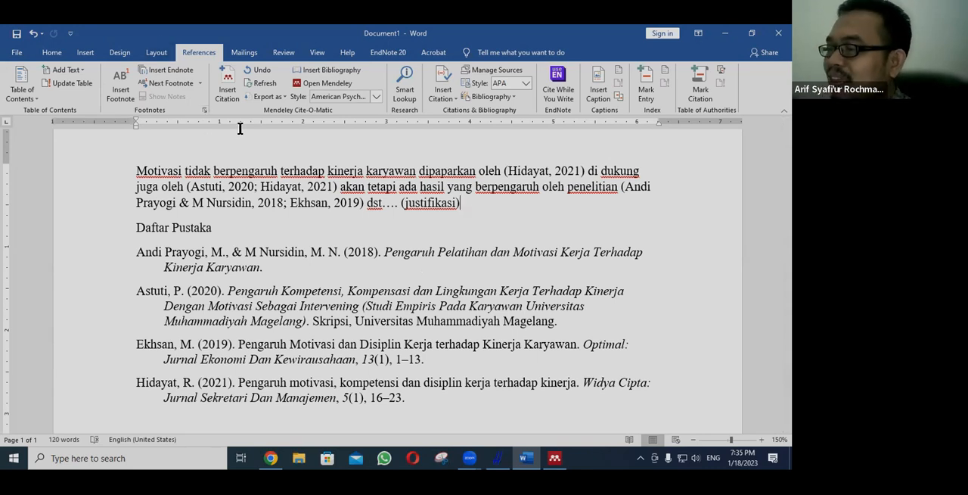
left_click(376, 94)
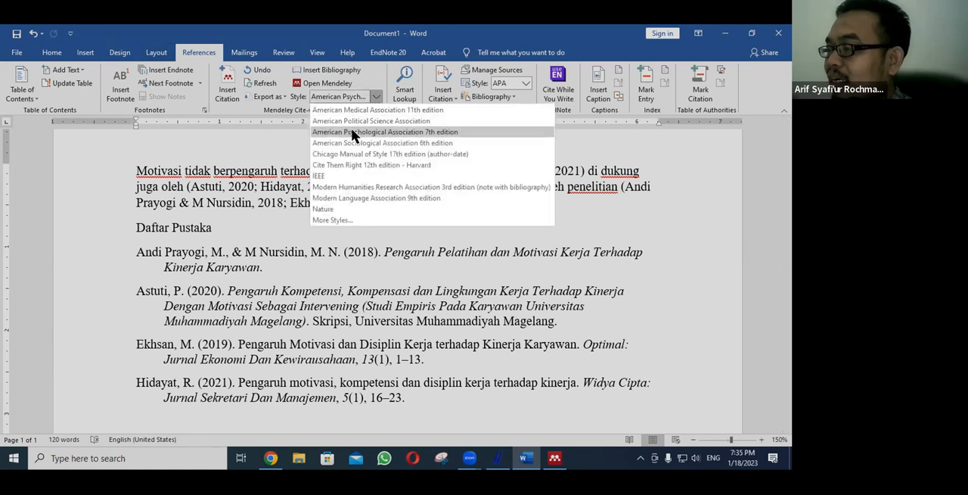
left_click(338, 175)
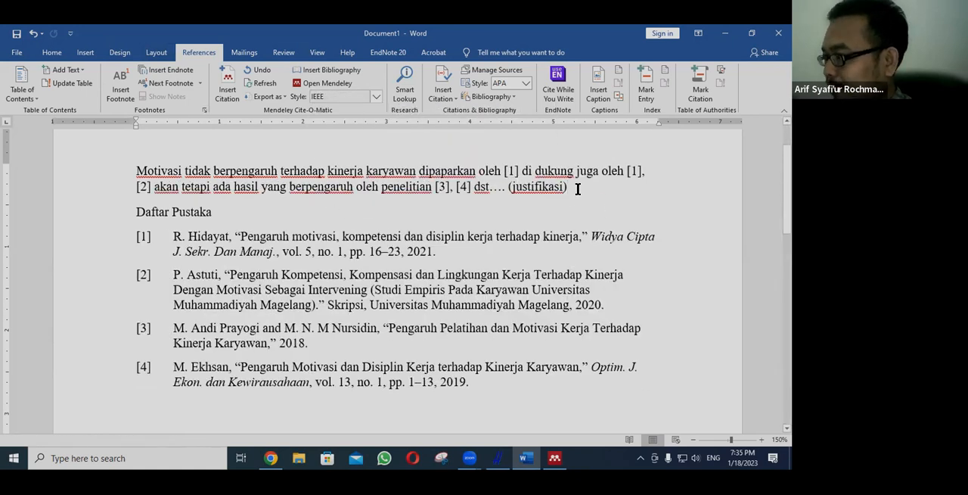